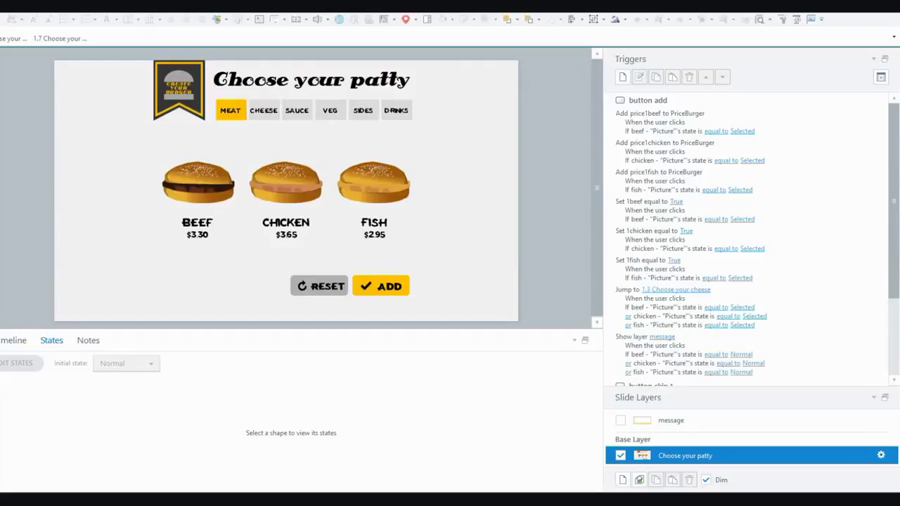
Open the project's variables from the Choose your patty slide and review the True/False variables for patties, cheeses, sauces, fillings, sides and drinks.
{"action": "key", "text": "Page_Up"}
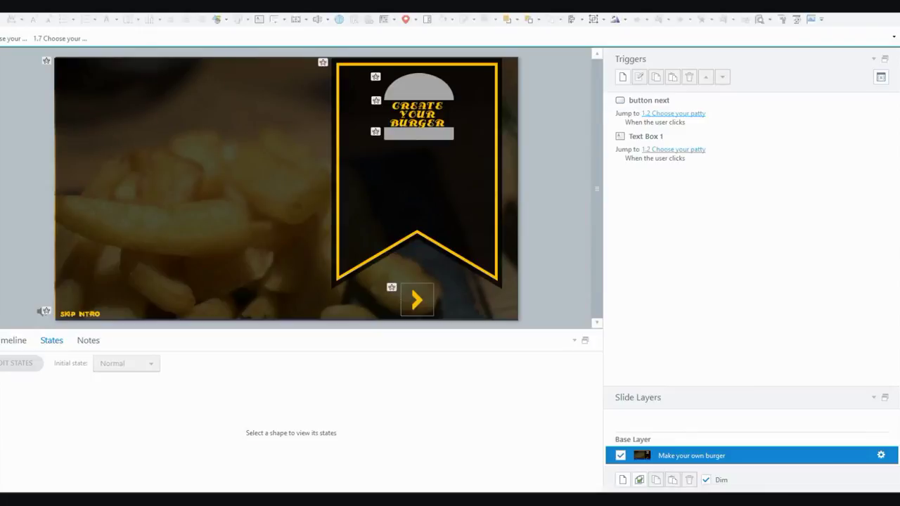
{"action": "key", "text": "Page_Down"}
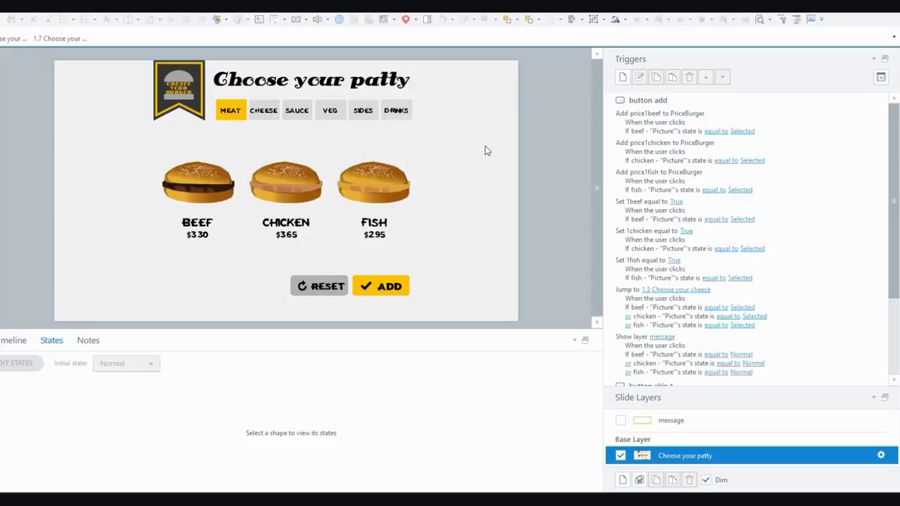
{"action": "left_click", "coordinate": [881, 77]}
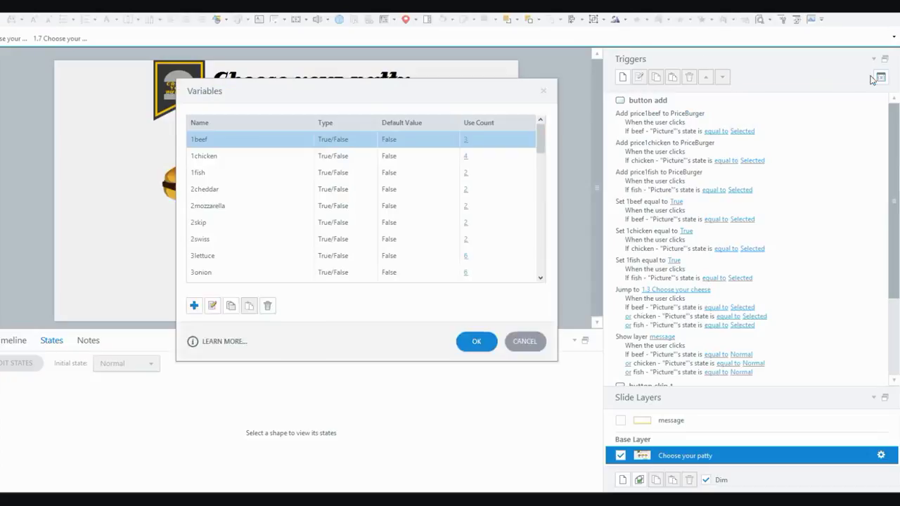
{"action": "left_click_drag", "start_coordinate": [461, 90], "coordinate": [445, 31]}
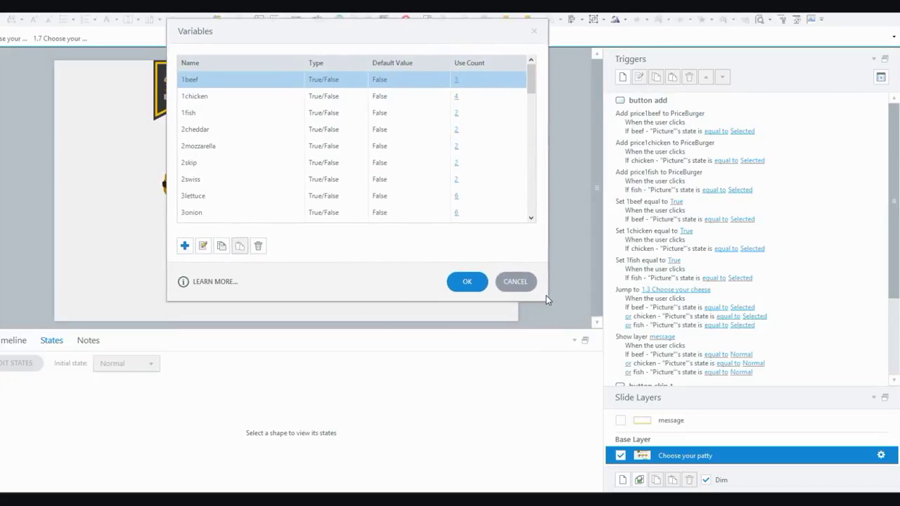
{"action": "left_click_drag", "start_coordinate": [462, 33], "coordinate": [471, 42]}
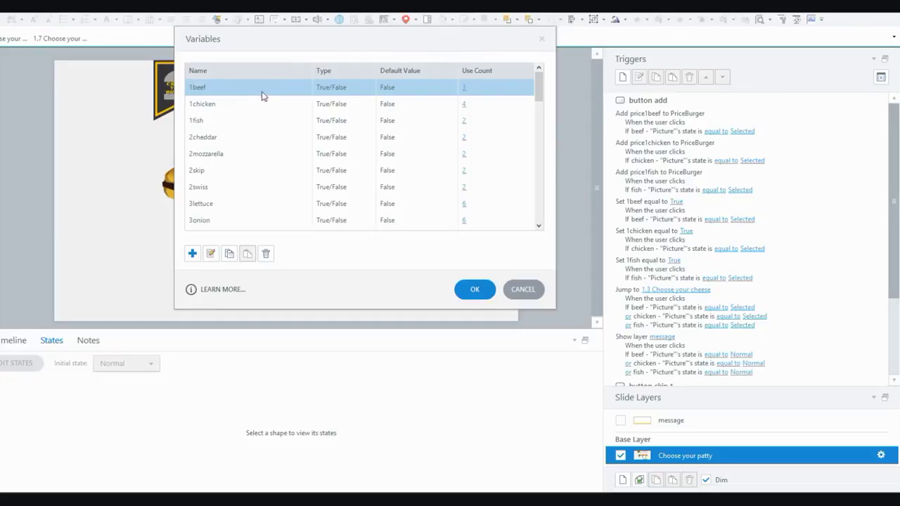
{"action": "left_click", "coordinate": [203, 108]}
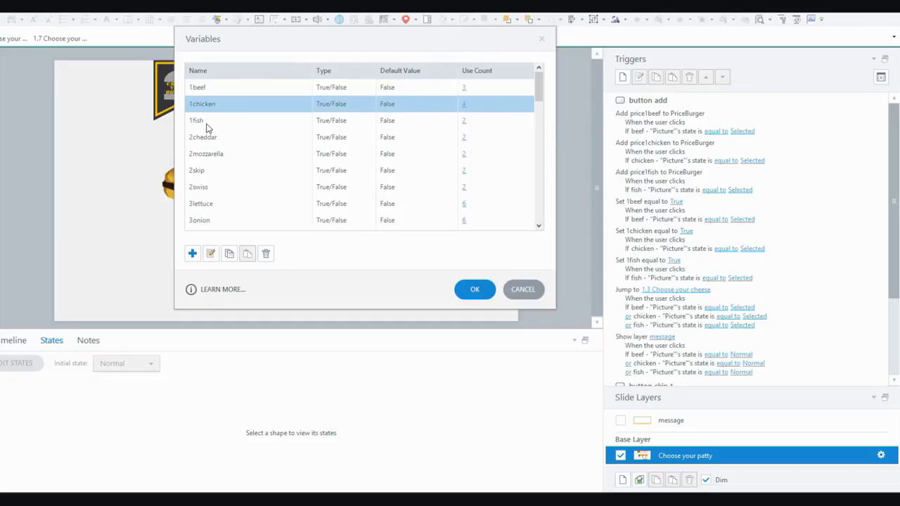
{"action": "left_click", "coordinate": [207, 125]}
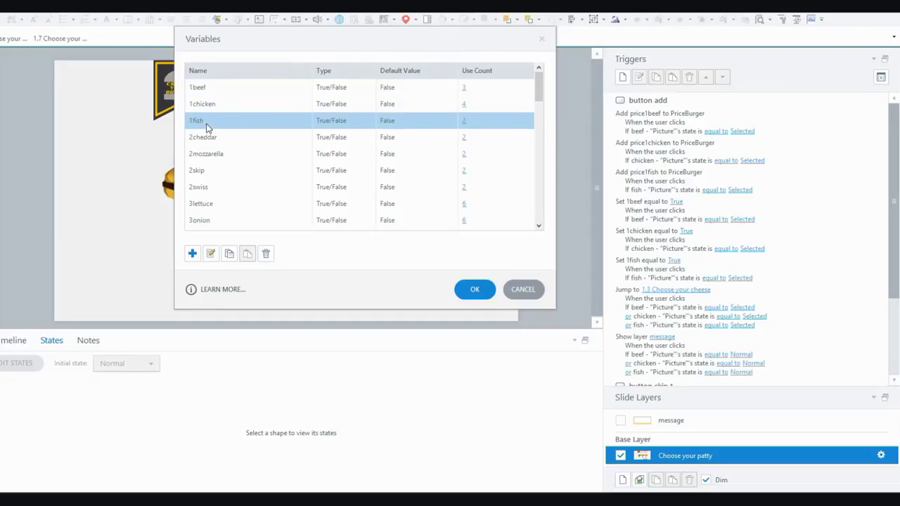
{"action": "left_click", "coordinate": [206, 137]}
{"action": "left_click", "coordinate": [215, 155]}
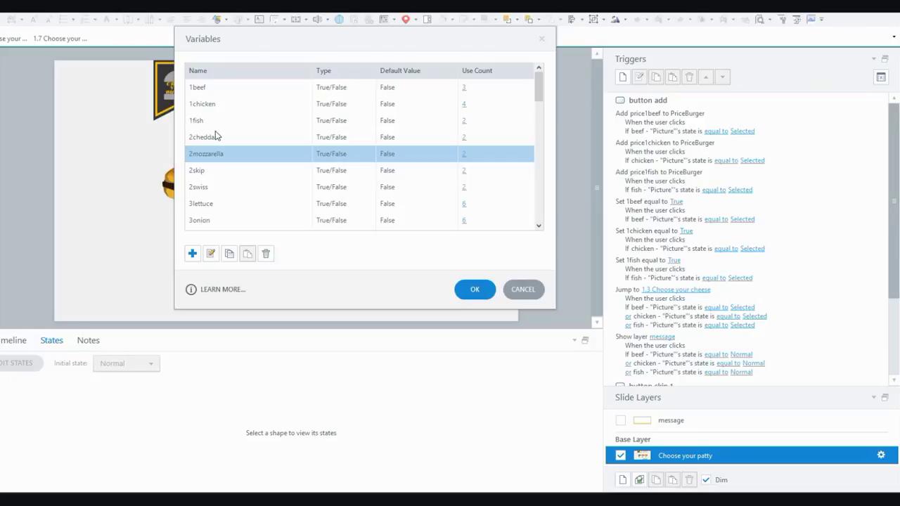
{"action": "left_click", "coordinate": [203, 176]}
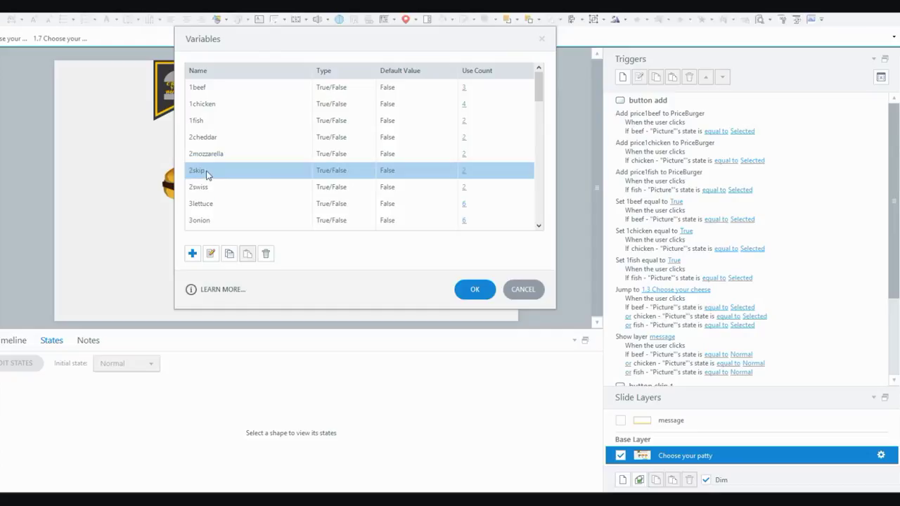
{"action": "scroll", "coordinate": [222, 167], "scroll_direction": "down", "scroll_amount": 2}
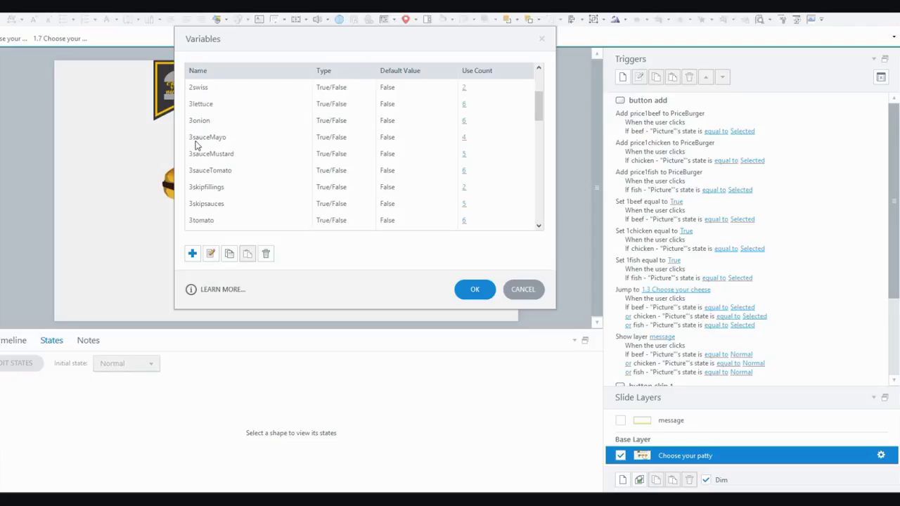
{"action": "scroll", "coordinate": [222, 175], "scroll_direction": "down", "scroll_amount": 1}
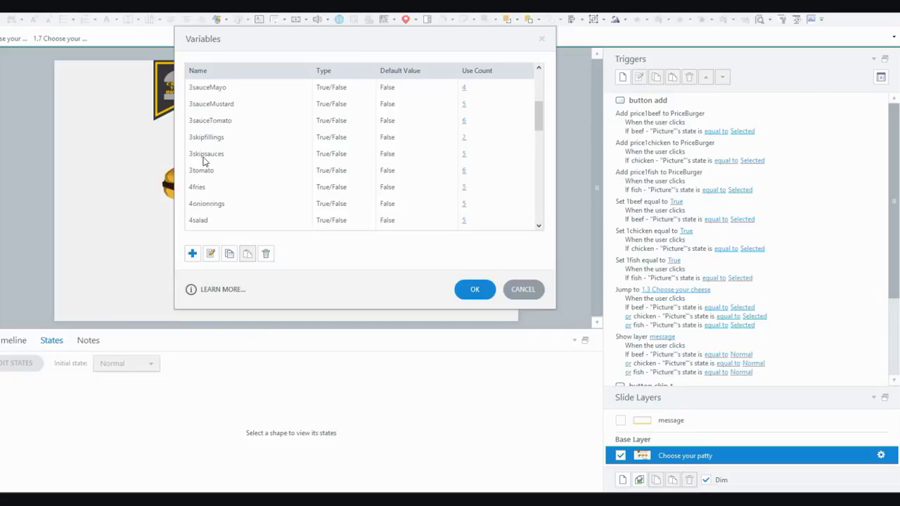
{"action": "scroll", "coordinate": [228, 162], "scroll_direction": "down", "scroll_amount": 2}
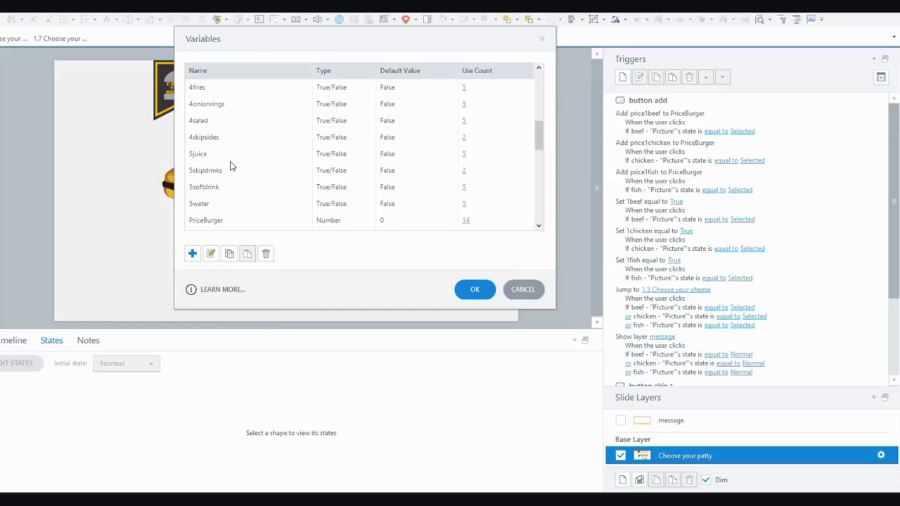
Delete the unused checkout variable from the project's variables.
{"action": "scroll", "coordinate": [231, 166], "scroll_direction": "down", "scroll_amount": 2}
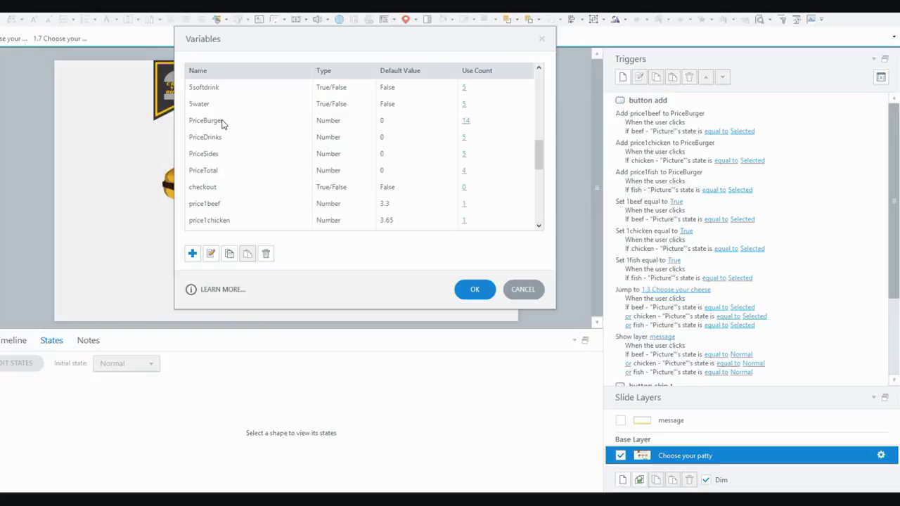
{"action": "left_click", "coordinate": [202, 187]}
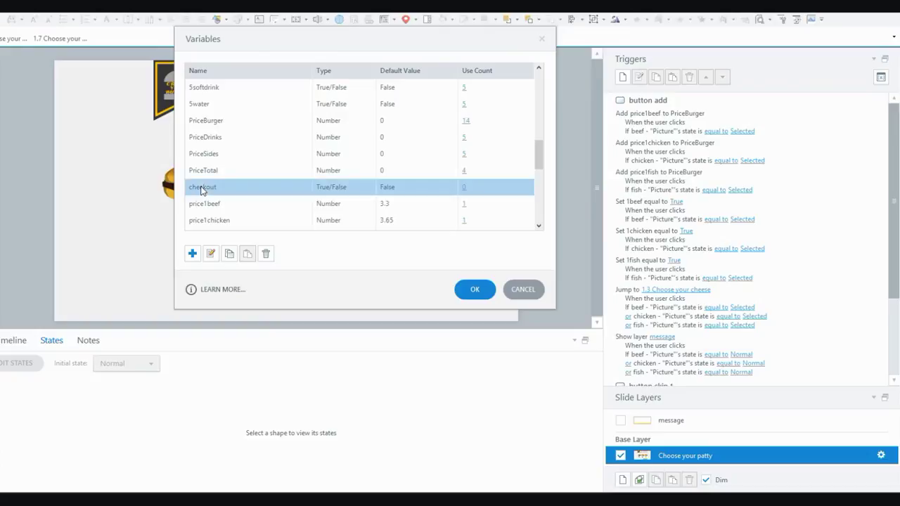
{"action": "left_click", "coordinate": [266, 253]}
{"action": "scroll", "coordinate": [222, 138], "scroll_direction": "down", "scroll_amount": 7}
{"action": "scroll", "coordinate": [222, 138], "scroll_direction": "down", "scroll_amount": 1}
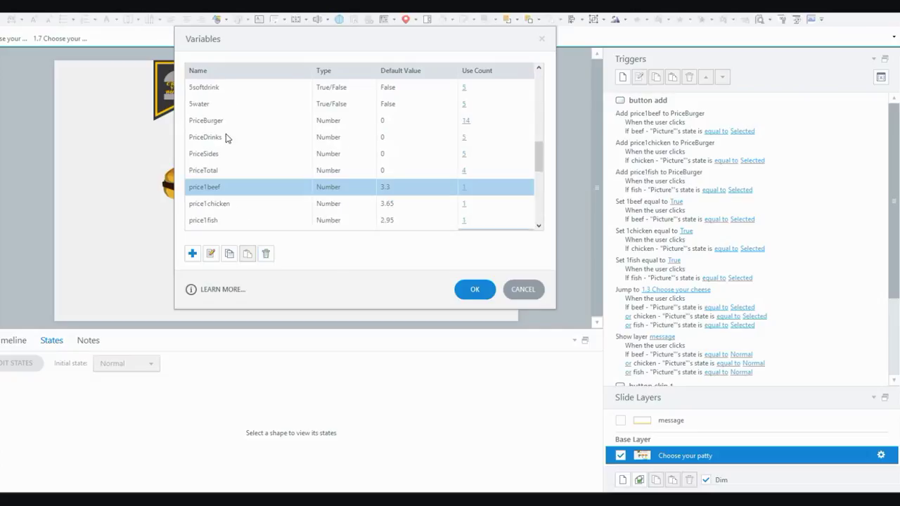
Review PriceBurger, PriceDrinks, PriceSides, PriceTotal and the default values of the individual item price variables, and save the variable list.
{"action": "left_click", "coordinate": [216, 122]}
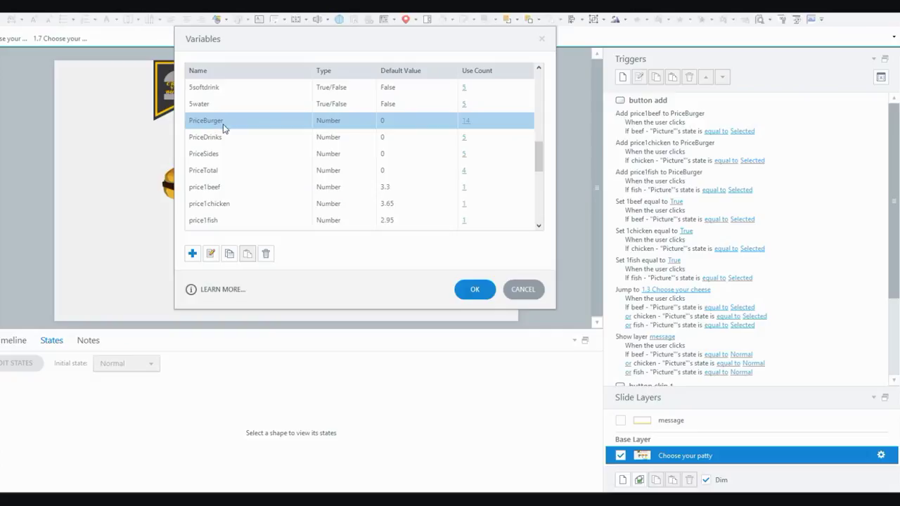
{"action": "left_click", "coordinate": [231, 144]}
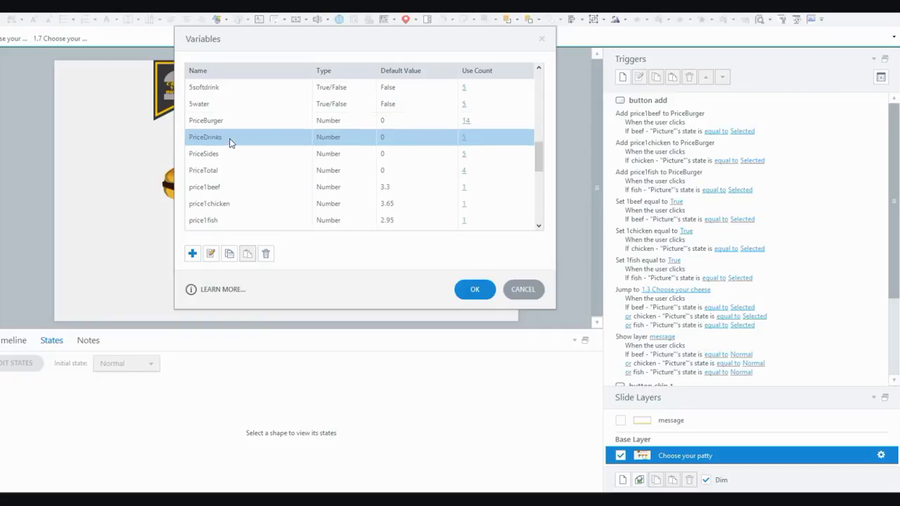
{"action": "left_click", "coordinate": [232, 160]}
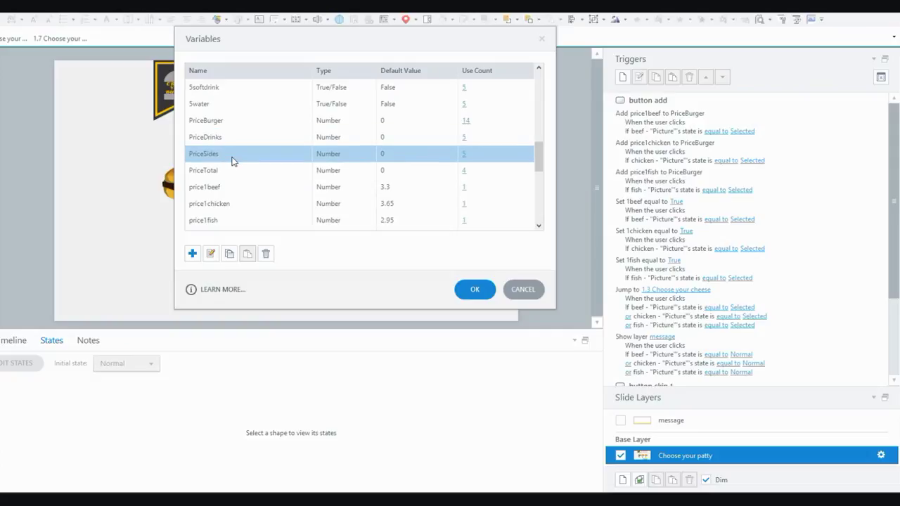
{"action": "left_click", "coordinate": [226, 175]}
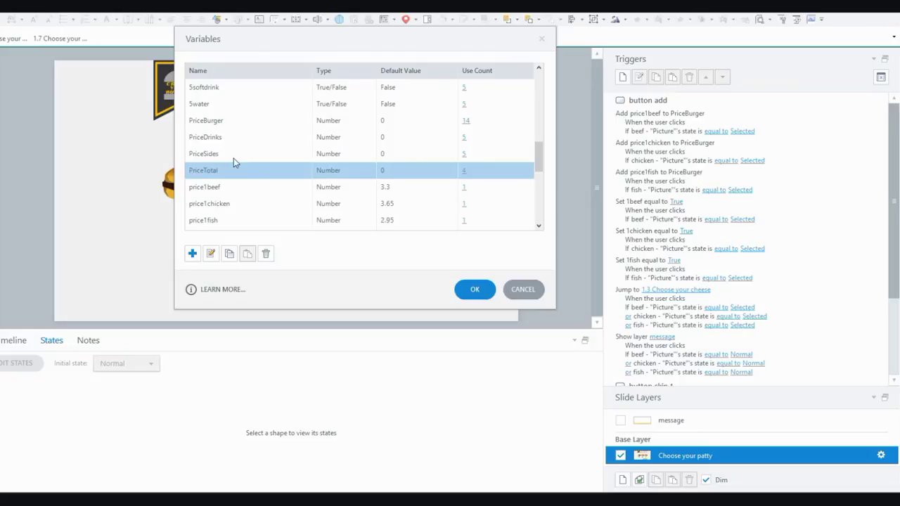
{"action": "scroll", "coordinate": [232, 172], "scroll_direction": "down", "scroll_amount": 2}
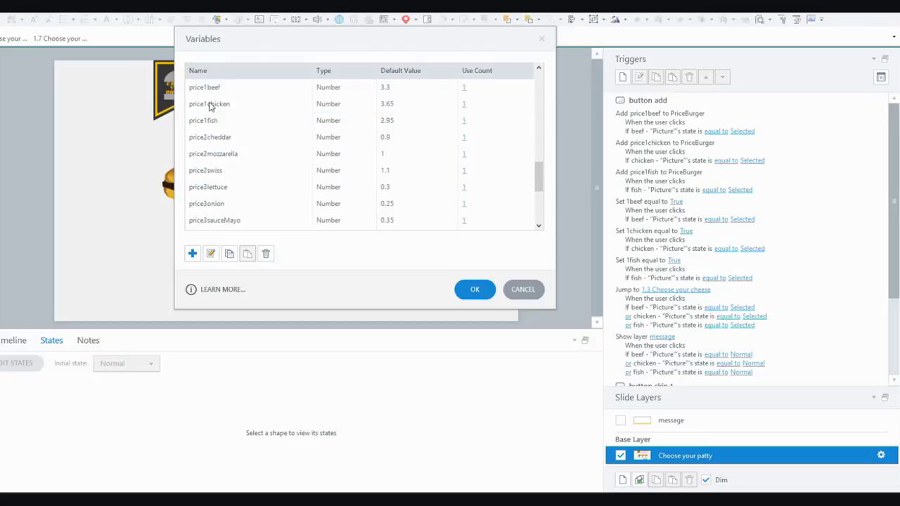
{"action": "left_click", "coordinate": [209, 89]}
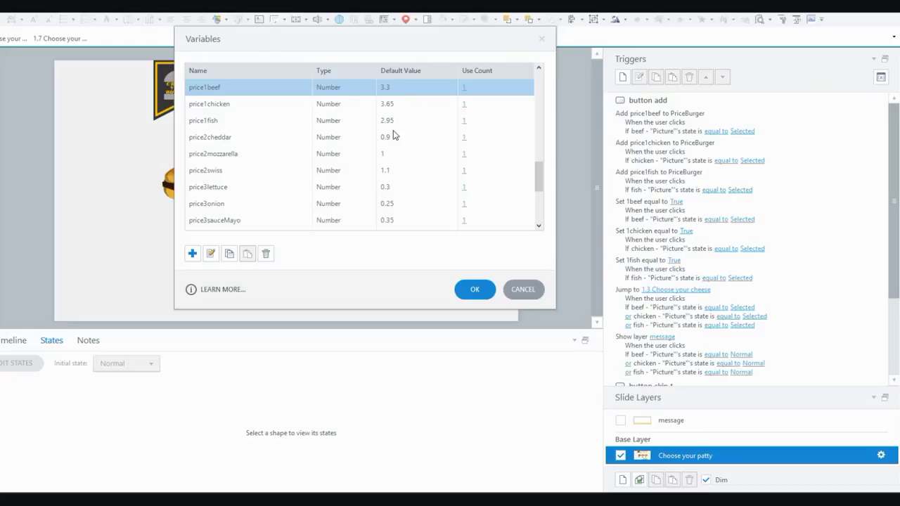
{"action": "scroll", "coordinate": [393, 134], "scroll_direction": "down", "scroll_amount": 3}
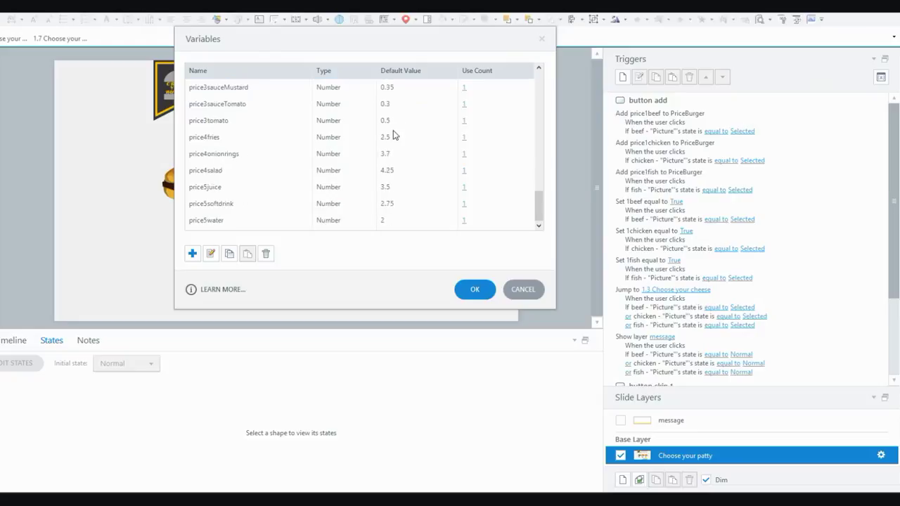
{"action": "scroll", "coordinate": [207, 218], "scroll_direction": "up", "scroll_amount": 2}
{"action": "scroll", "coordinate": [206, 218], "scroll_direction": "up", "scroll_amount": 2}
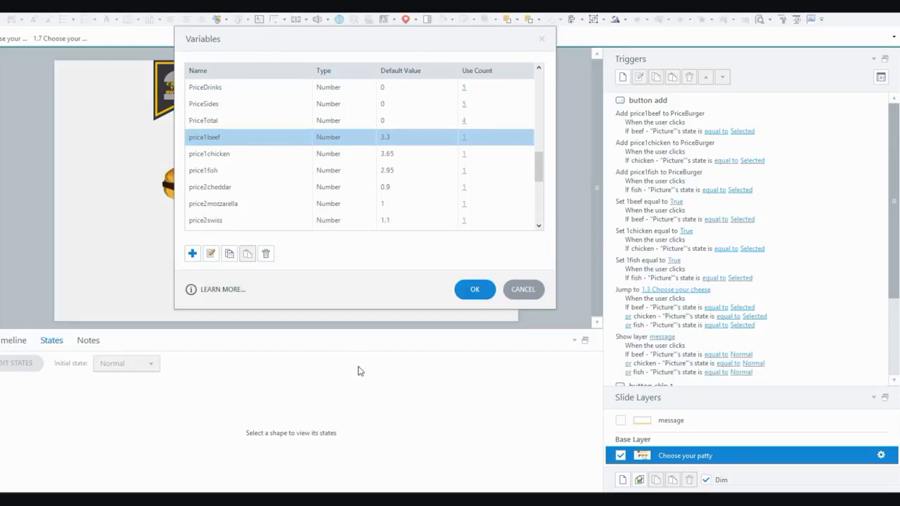
{"action": "left_click", "coordinate": [475, 290]}
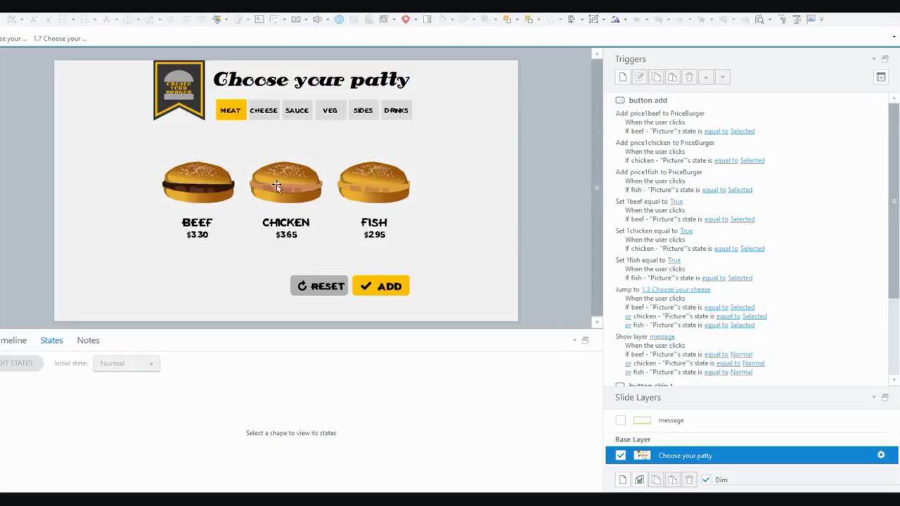
Select the beef, chicken and fish burger pictures in turn to examine their states.
{"action": "left_click", "coordinate": [201, 170]}
{"action": "left_click", "coordinate": [273, 175]}
{"action": "left_click", "coordinate": [370, 173]}
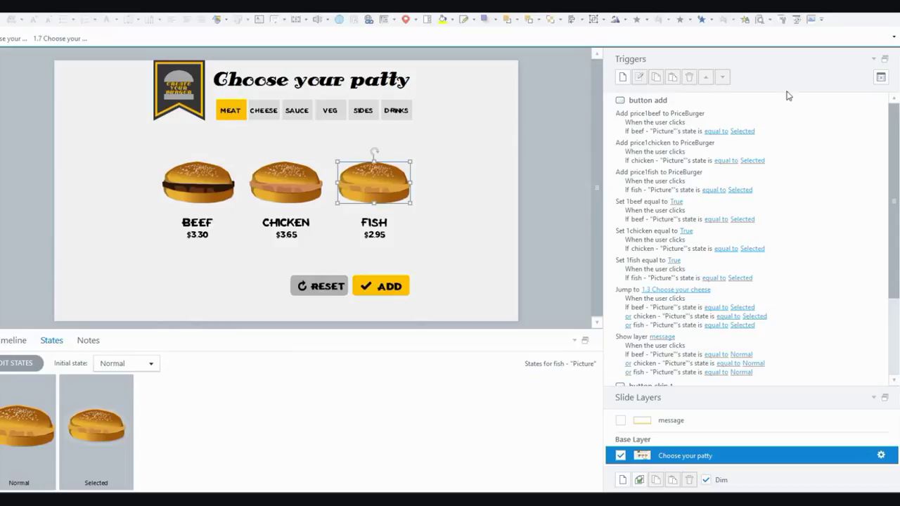
Undock the trigger list into a floating window and place it beside the slide's Add button.
{"action": "left_click", "coordinate": [884, 59]}
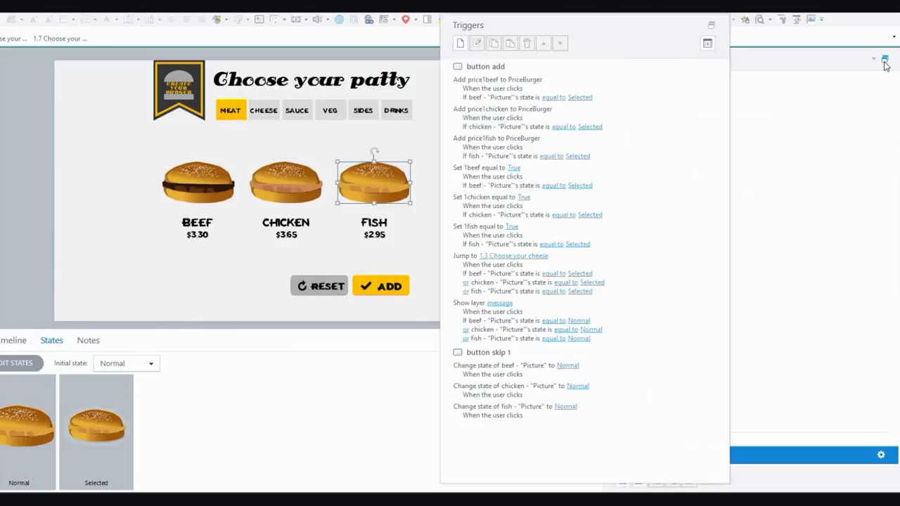
{"action": "left_click", "coordinate": [511, 81]}
{"action": "left_click_drag", "start_coordinate": [520, 29], "coordinate": [548, 29]}
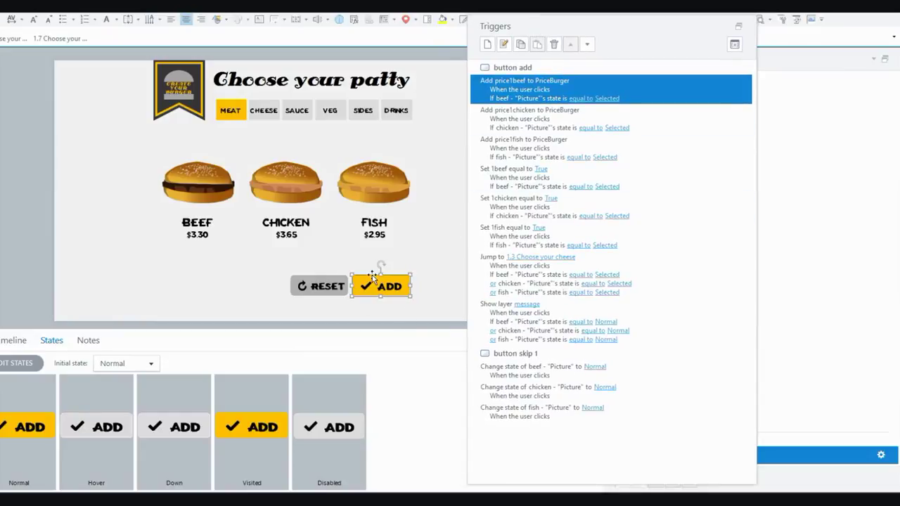
Rename the Reset button's timeline object to "button reset".
{"action": "left_click", "coordinate": [315, 283]}
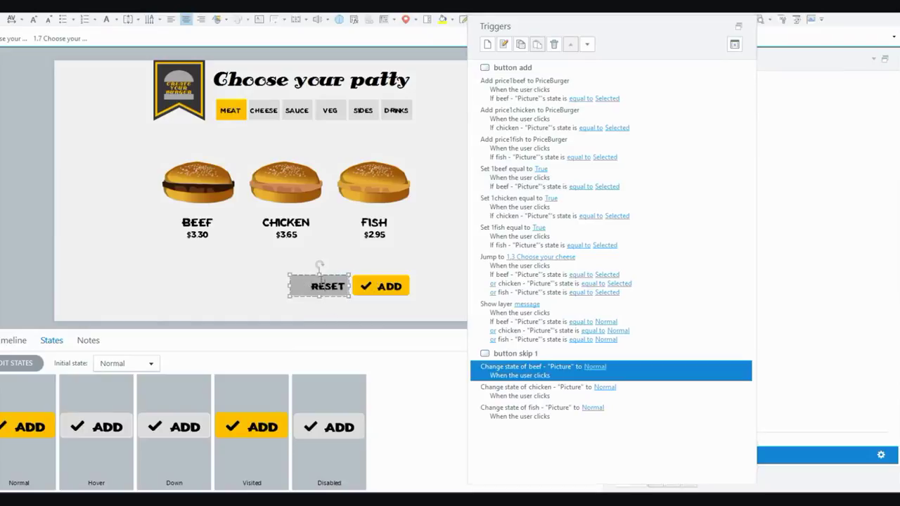
{"action": "left_click", "coordinate": [21, 344]}
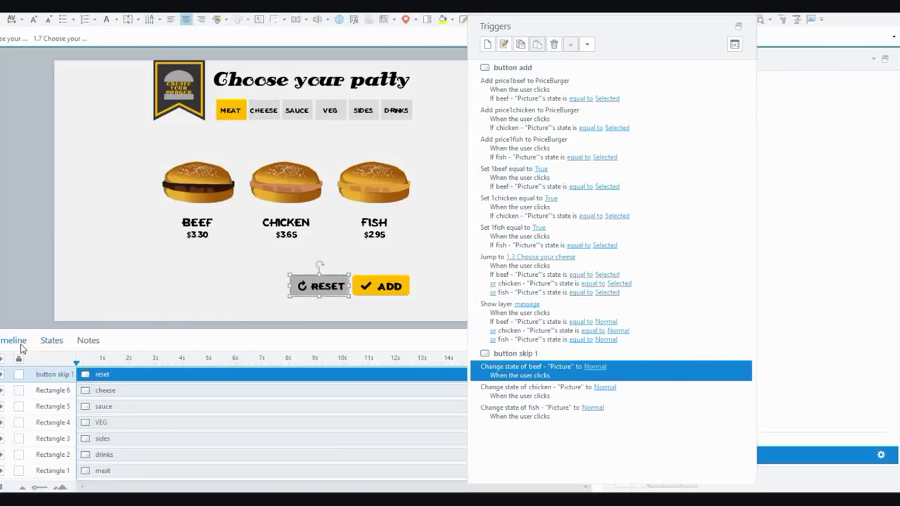
{"action": "double_click", "coordinate": [54, 375]}
{"action": "type", "text": "button res"}
{"action": "type", "text": "et"}
{"action": "left_click", "coordinate": [423, 303]}
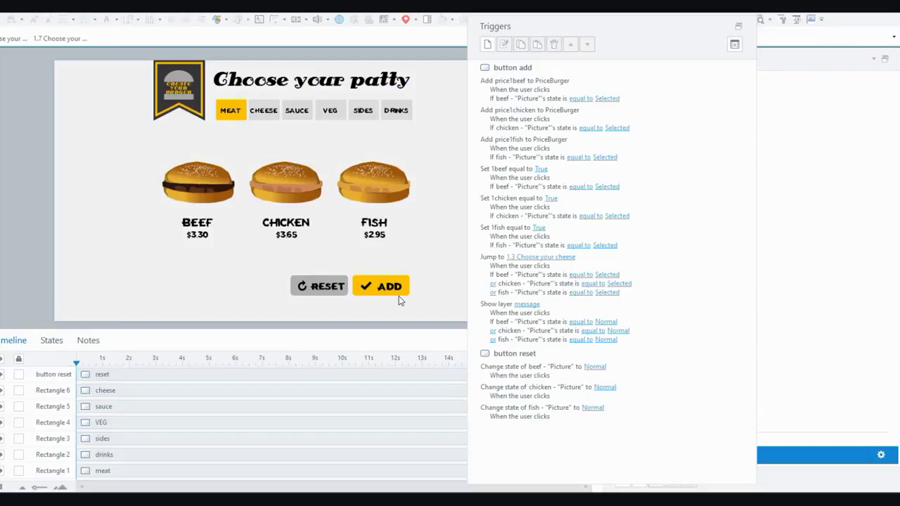
Examine the Add button's trigger that adds price1beef to PriceBurger, including its condition on the beef picture's Selected state.
{"action": "left_click", "coordinate": [395, 291]}
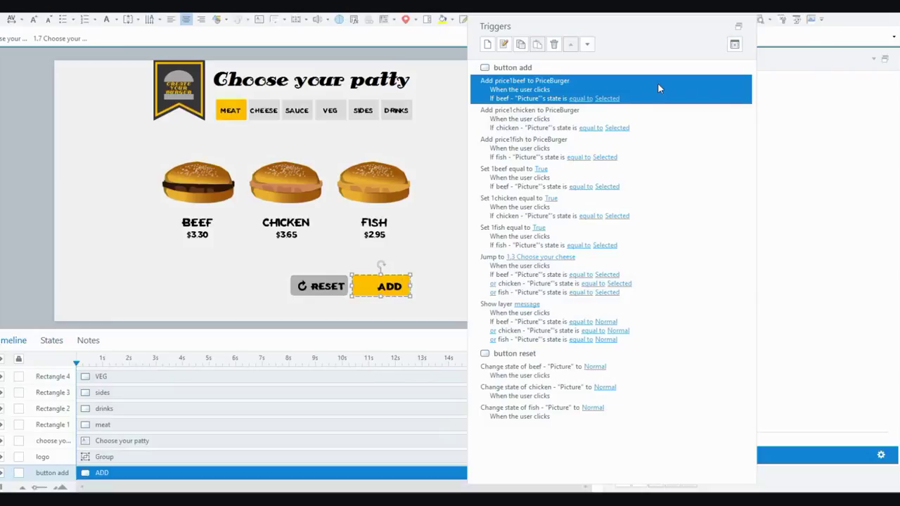
{"action": "left_click", "coordinate": [520, 89]}
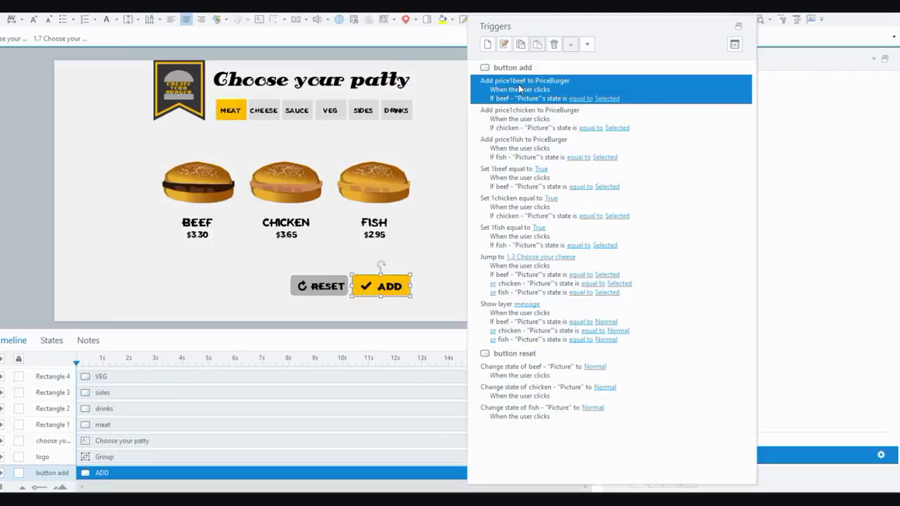
{"action": "double_click", "coordinate": [519, 89]}
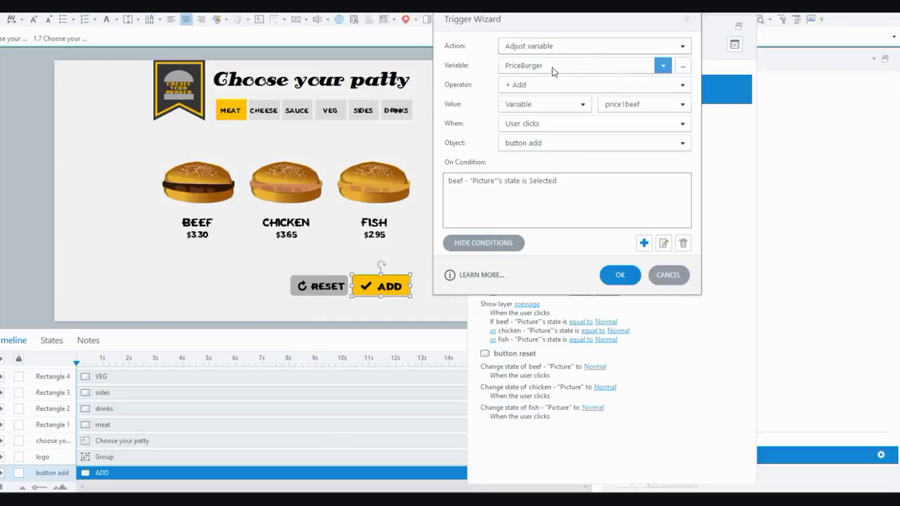
{"action": "left_click_drag", "start_coordinate": [532, 27], "coordinate": [530, 35]}
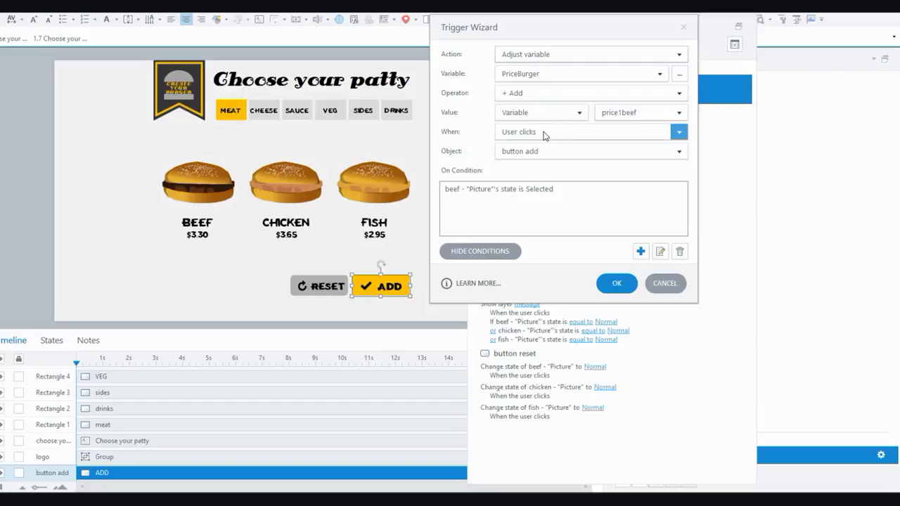
{"action": "double_click", "coordinate": [512, 194]}
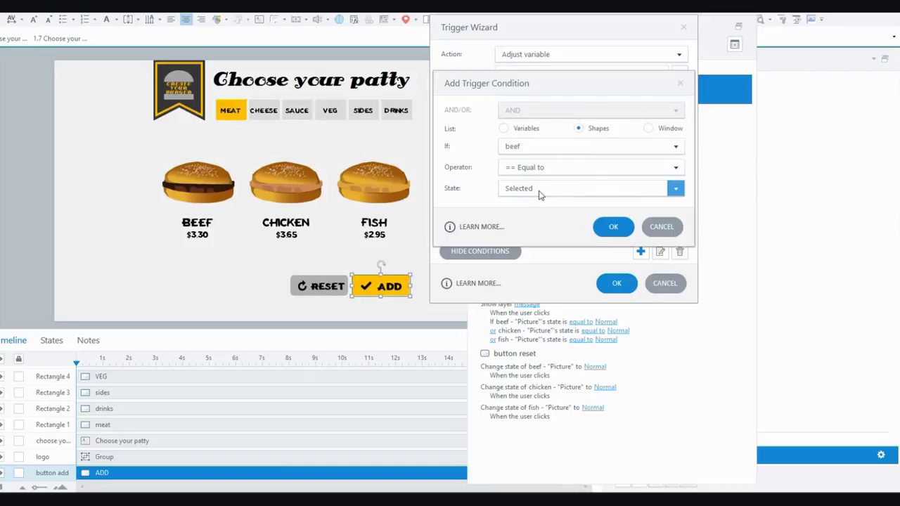
{"action": "left_click", "coordinate": [613, 226]}
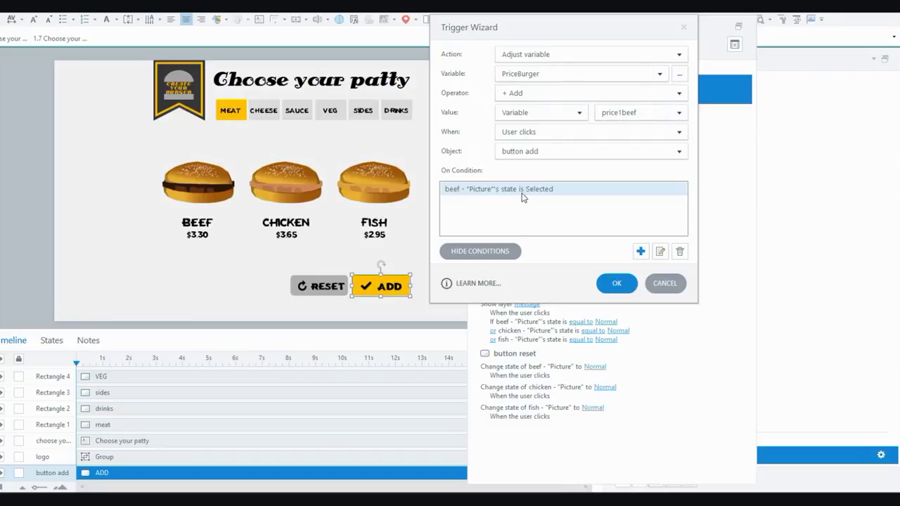
{"action": "left_click", "coordinate": [616, 282]}
Go through the Add button's chicken and fish price triggers and compare them with the beef price trigger.
{"action": "left_click", "coordinate": [535, 119]}
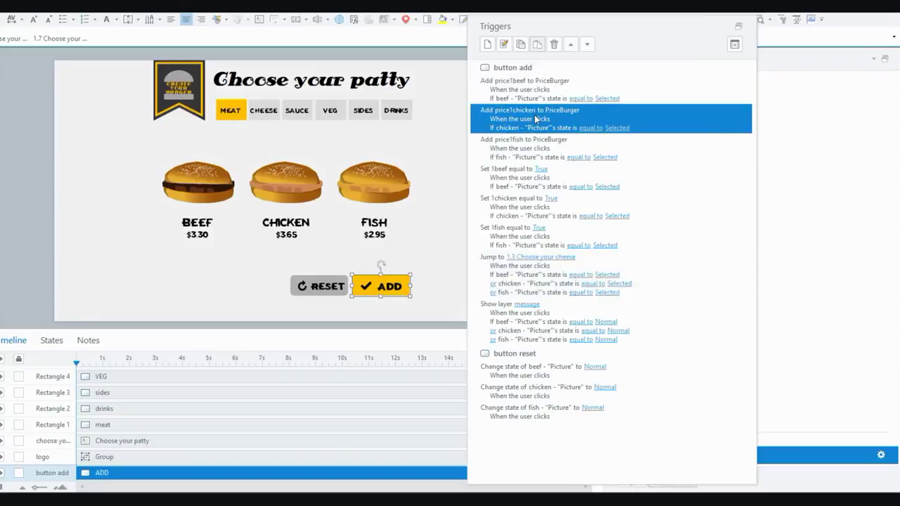
{"action": "left_click", "coordinate": [521, 145]}
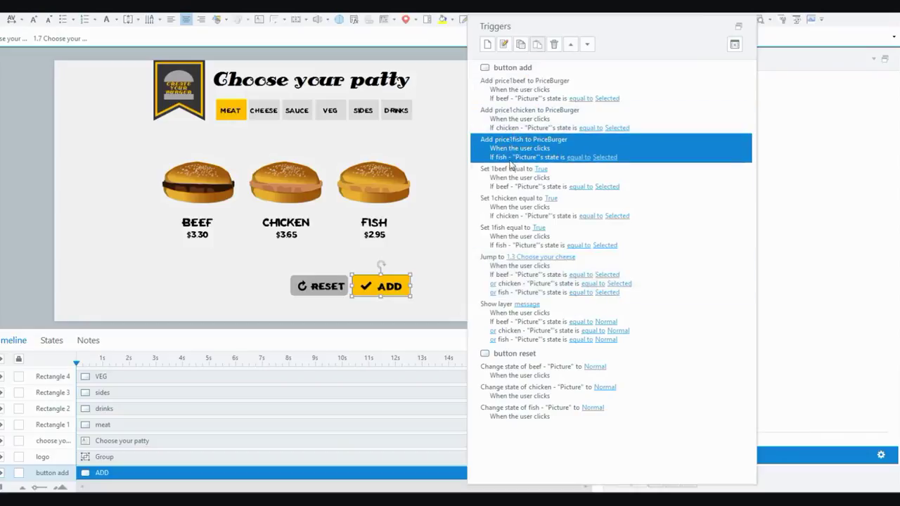
{"action": "left_click", "coordinate": [508, 168]}
{"action": "left_click", "coordinate": [508, 159]}
{"action": "left_click", "coordinate": [508, 125]}
{"action": "left_click", "coordinate": [510, 94]}
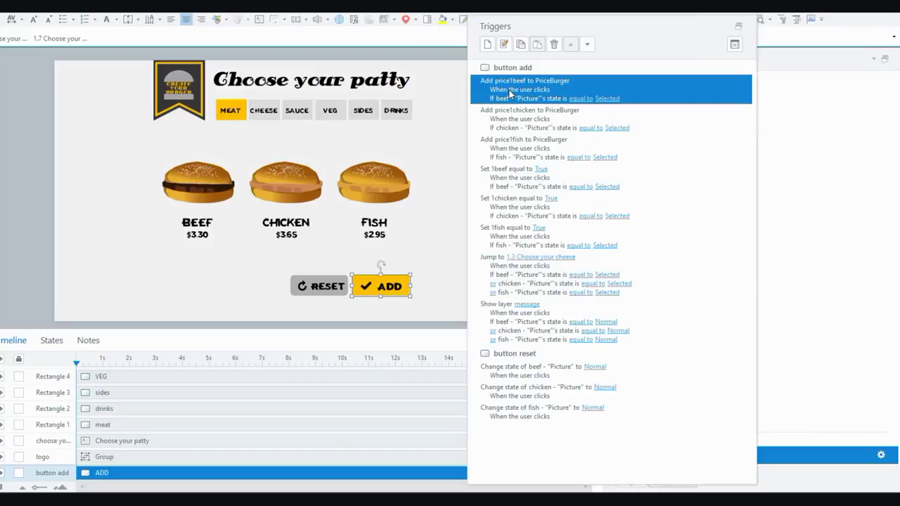
Examine the settings of the trigger that sets 1beef to True, and the matching 1chicken and 1fish triggers.
{"action": "double_click", "coordinate": [503, 180]}
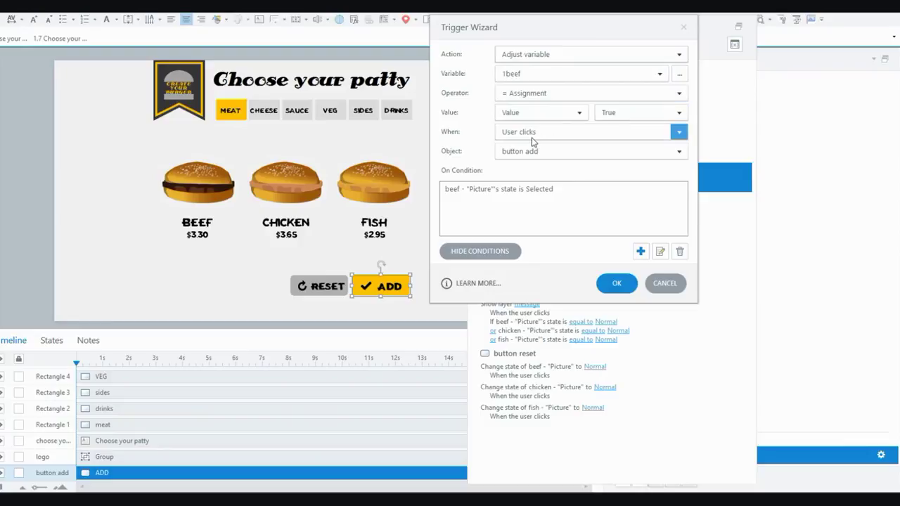
{"action": "left_click", "coordinate": [557, 199]}
{"action": "left_click", "coordinate": [616, 282]}
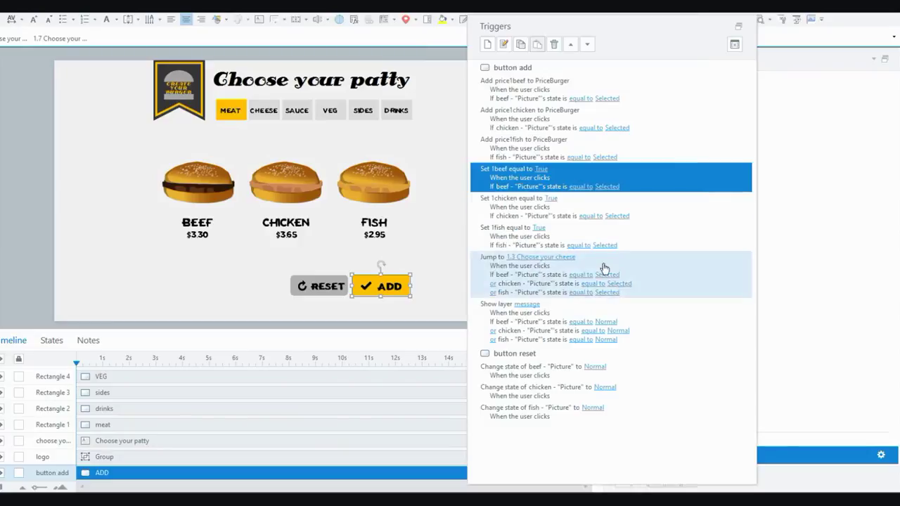
{"action": "left_click", "coordinate": [506, 216]}
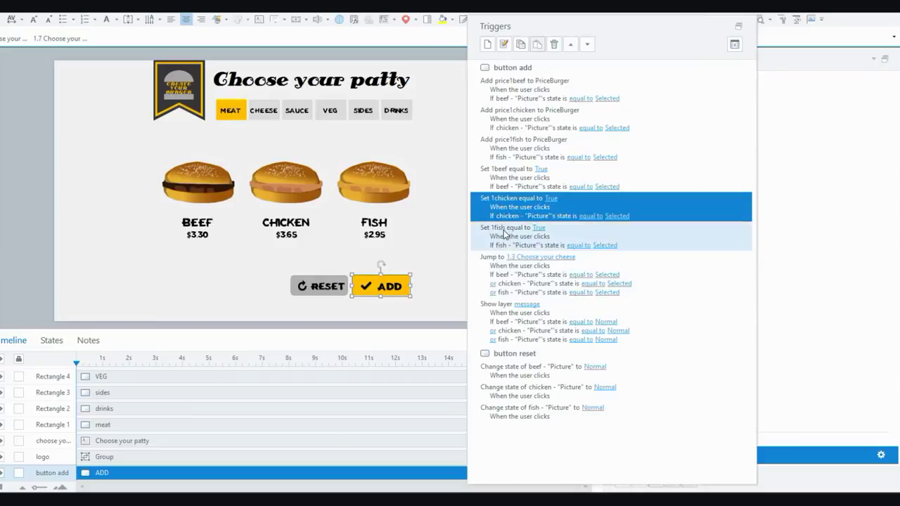
{"action": "left_click", "coordinate": [504, 234]}
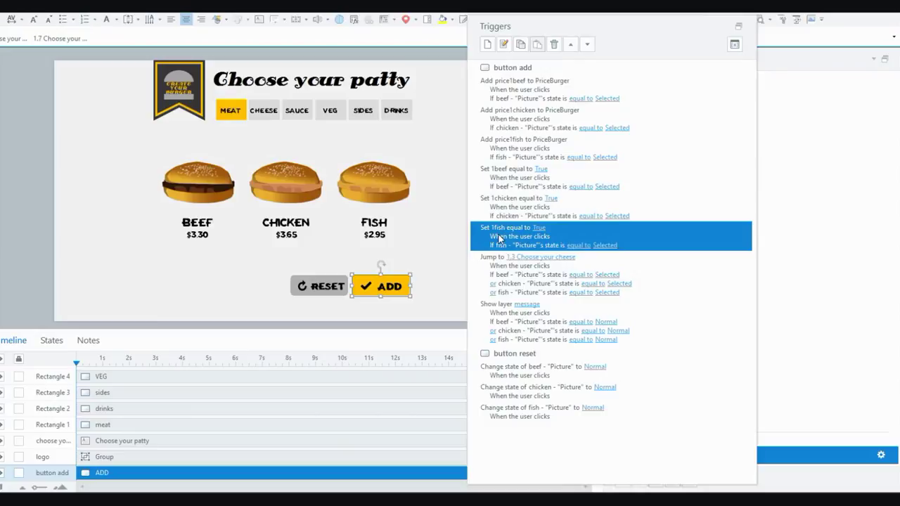
Examine the Add button's jump trigger to slide 1.3 Choose your cheese and its OR conditions on the three patties.
{"action": "left_click", "coordinate": [702, 265]}
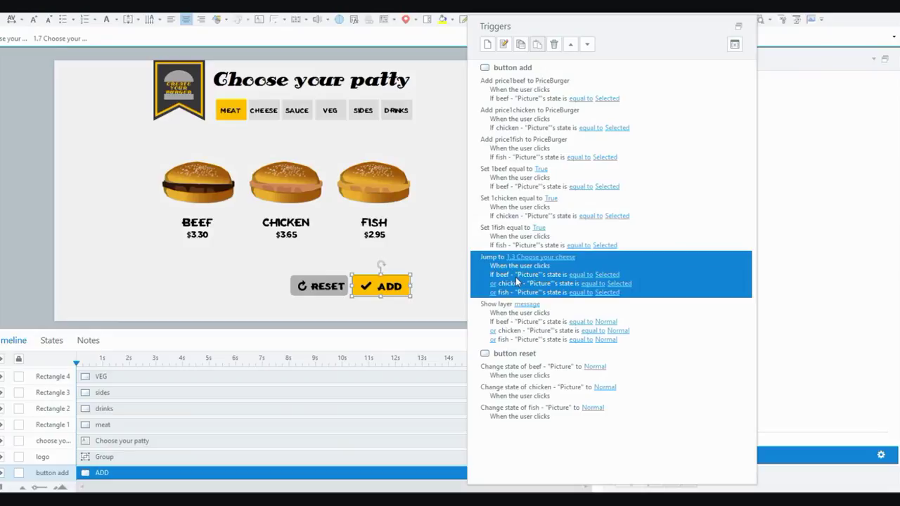
{"action": "double_click", "coordinate": [515, 277]}
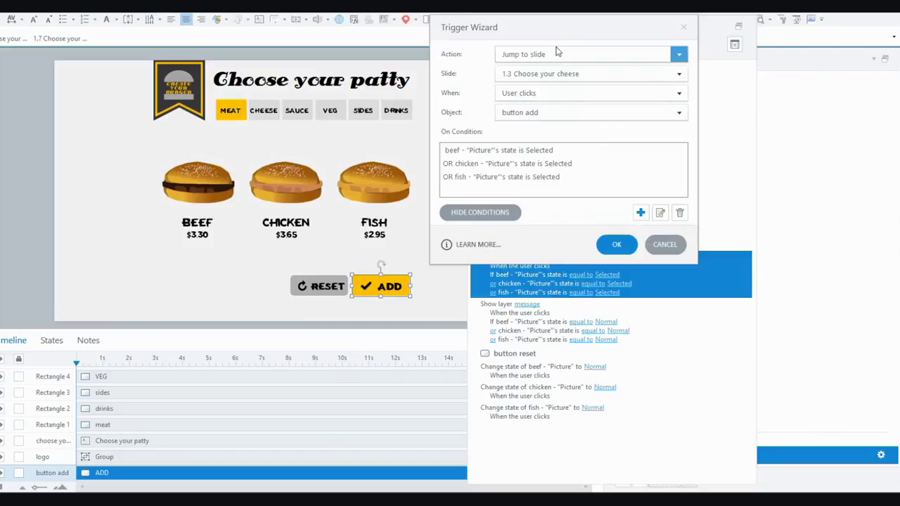
{"action": "left_click", "coordinate": [518, 154]}
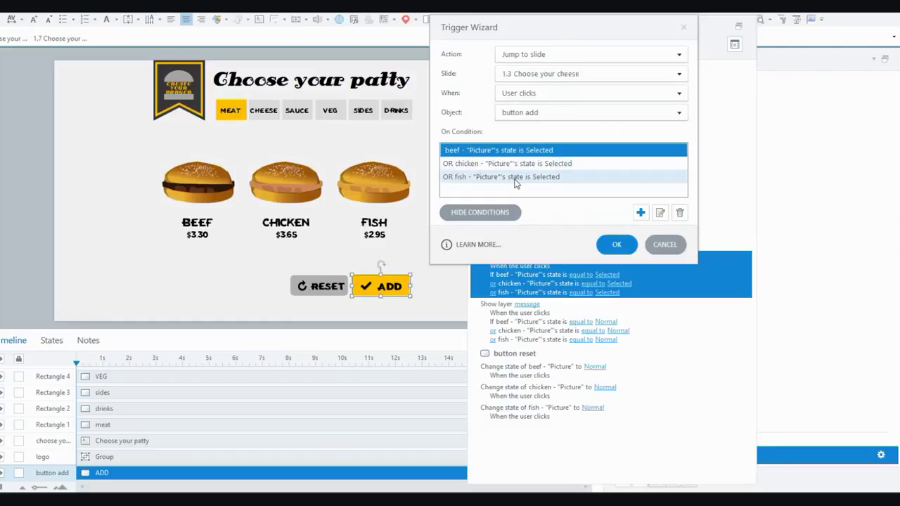
{"action": "left_click", "coordinate": [615, 246]}
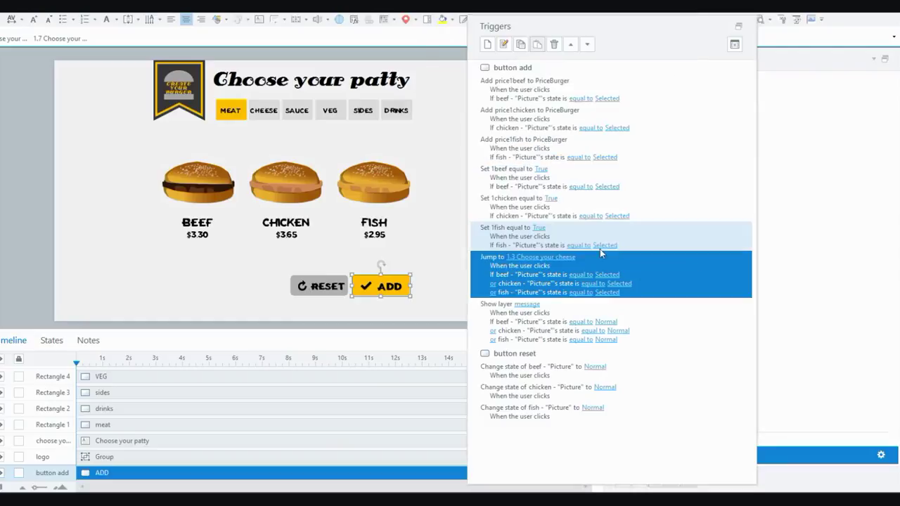
Examine the Add button's trigger that shows the message layer and its conditions on the Normal state.
{"action": "left_click", "coordinate": [523, 332]}
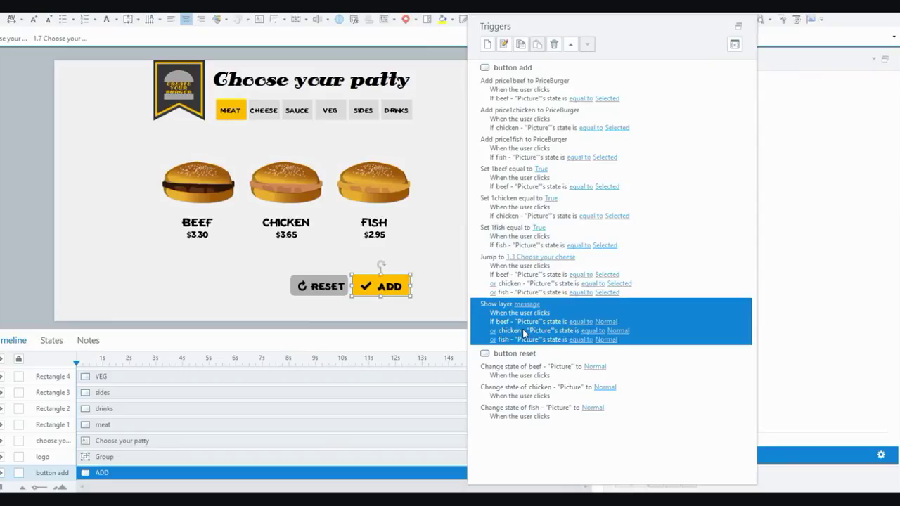
{"action": "double_click", "coordinate": [523, 332]}
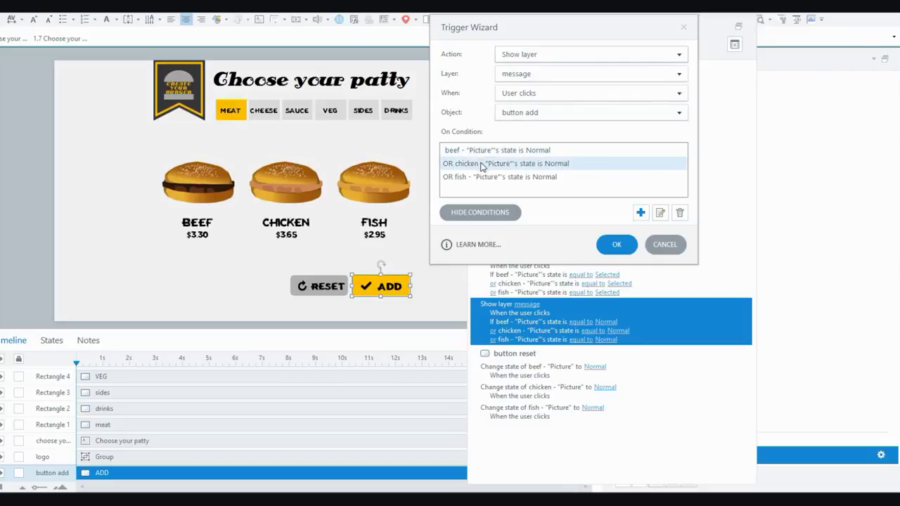
{"action": "left_click", "coordinate": [616, 244]}
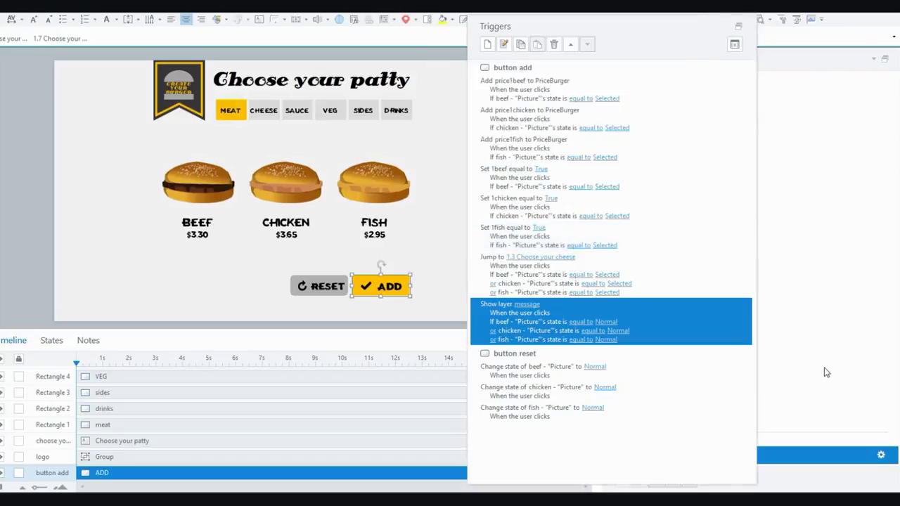
Dock the trigger list again, view the patty slide's message layer and return to the base layer.
{"action": "left_click", "coordinate": [738, 27]}
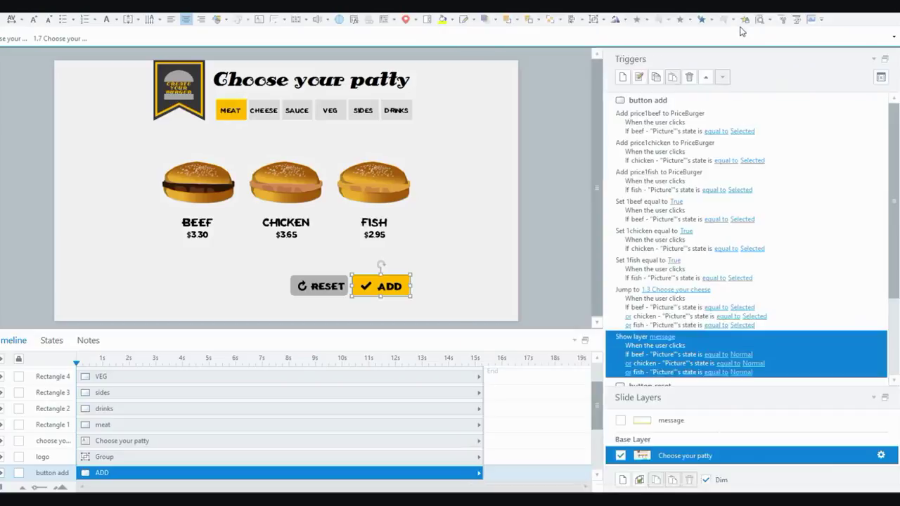
{"action": "left_click", "coordinate": [668, 419]}
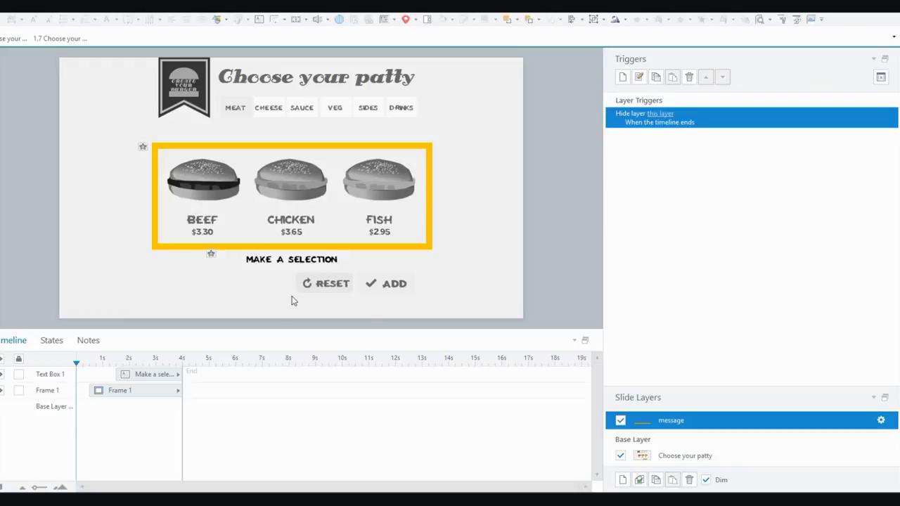
{"action": "left_click", "coordinate": [673, 457]}
Undock the trigger list and go through the Reset button's triggers that return beef, chicken and fish to Normal.
{"action": "scroll", "coordinate": [768, 355], "scroll_direction": "down", "scroll_amount": 2}
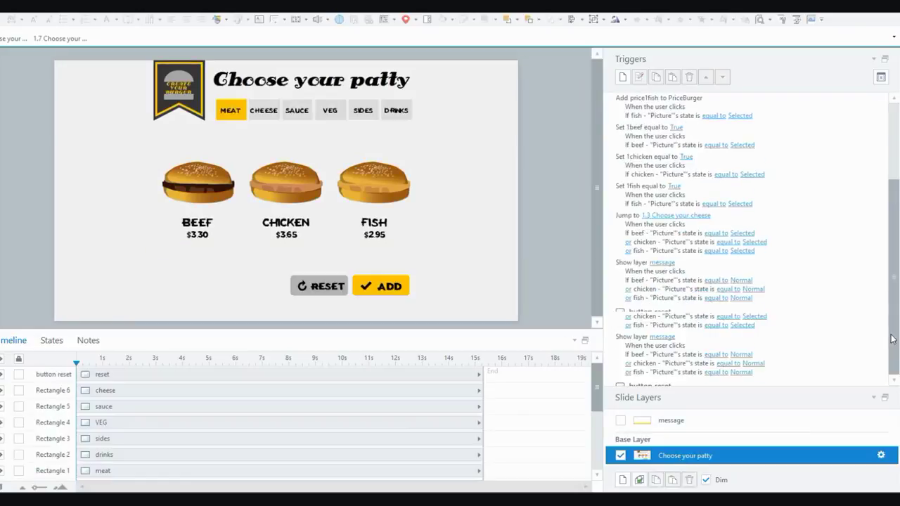
{"action": "left_click", "coordinate": [884, 58]}
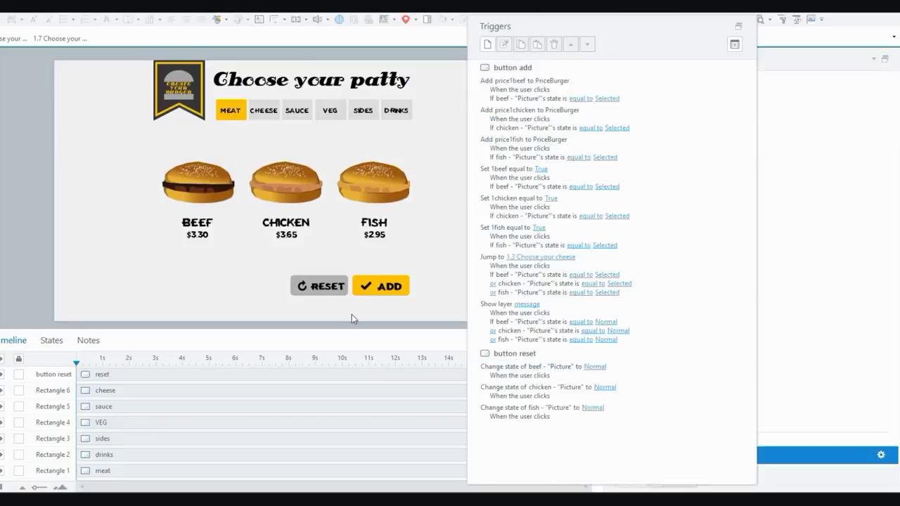
{"action": "left_click", "coordinate": [534, 375]}
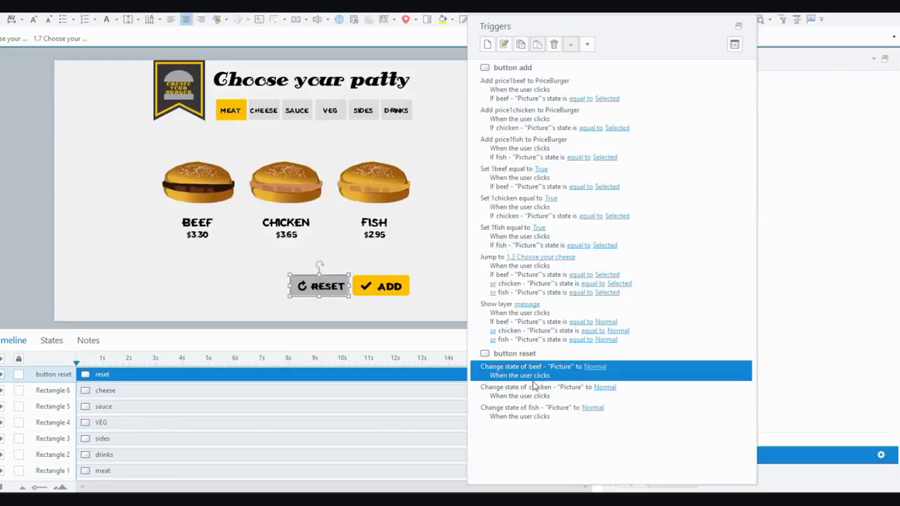
{"action": "left_click", "coordinate": [529, 394]}
{"action": "left_click", "coordinate": [522, 419]}
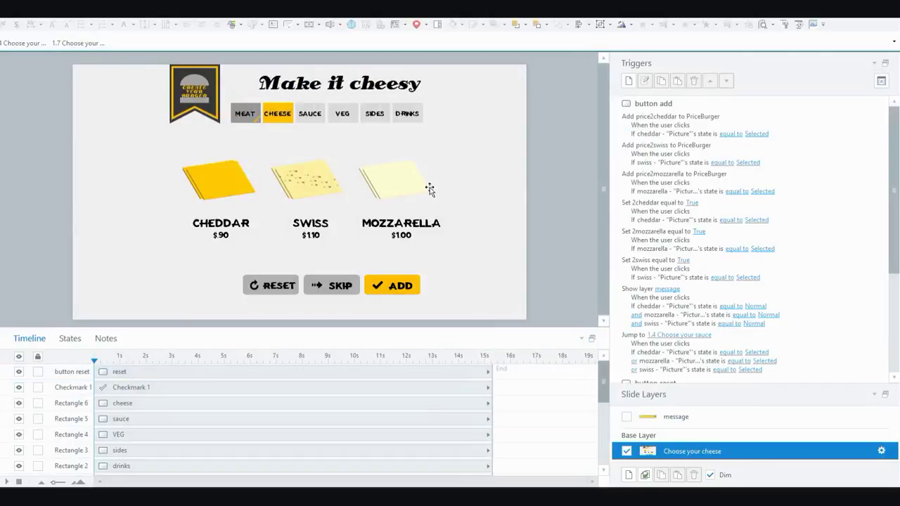
On the cheese slide, select the mozzarella picture and the Skip button, and undock the trigger list.
{"action": "left_click", "coordinate": [401, 181]}
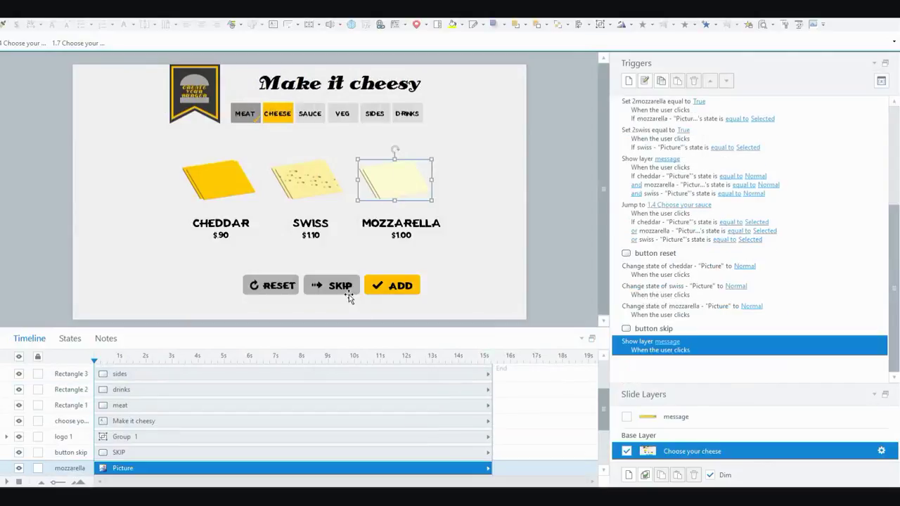
{"action": "left_click", "coordinate": [349, 297]}
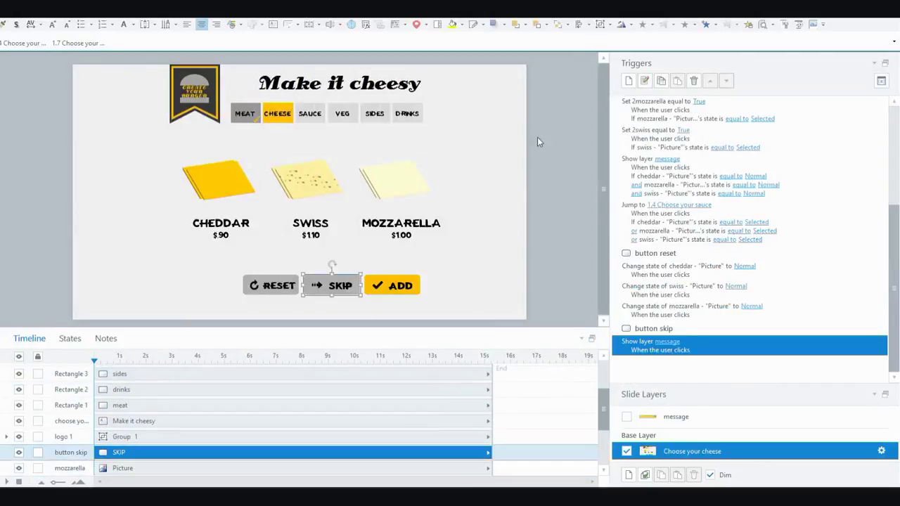
{"action": "left_click", "coordinate": [884, 64]}
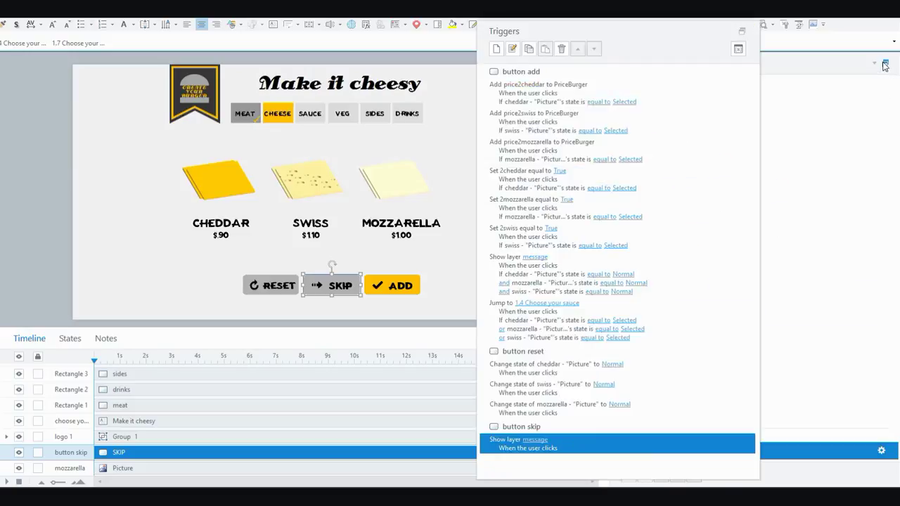
Go through the cheese slide's Add button triggers for price2cheddar, 2cheddar, 2mozzarella and showing the message layer.
{"action": "left_click", "coordinate": [543, 87]}
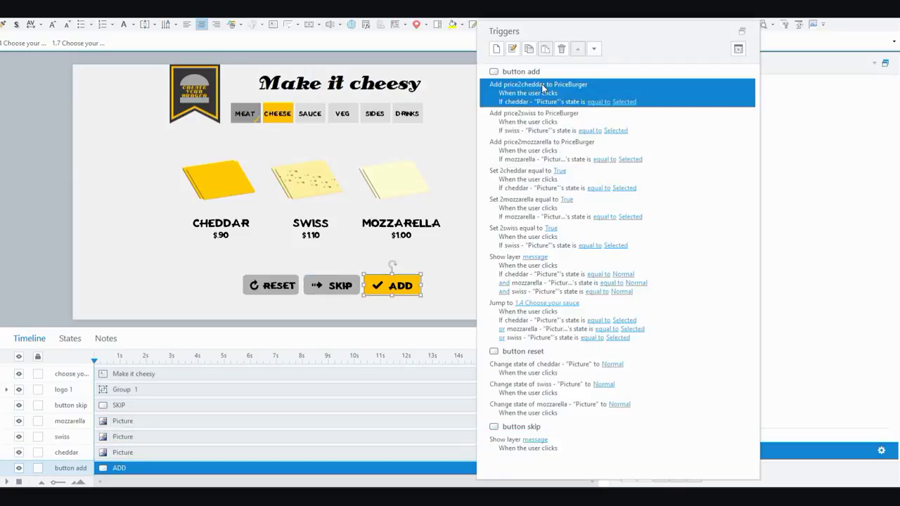
{"action": "left_click", "coordinate": [527, 181]}
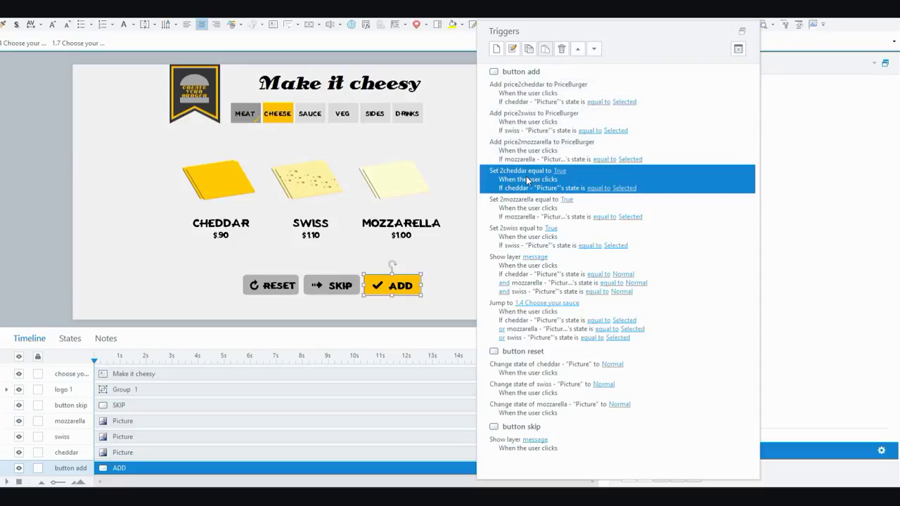
{"action": "left_click", "coordinate": [537, 204]}
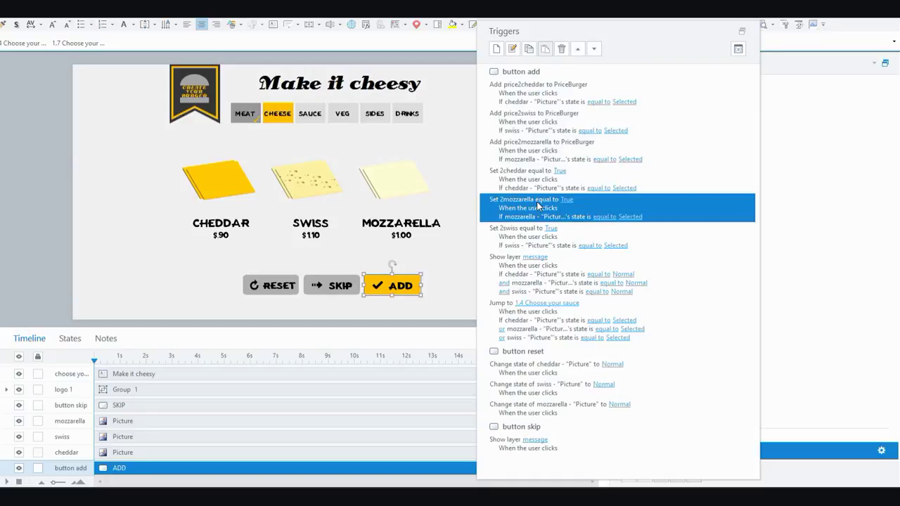
{"action": "left_click", "coordinate": [553, 273]}
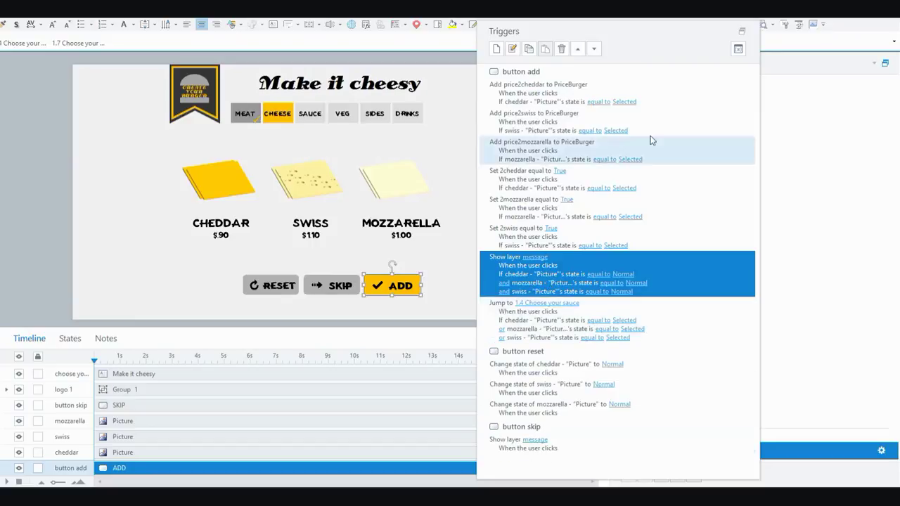
Dock the trigger list and open the cheese slide's message layer to examine its buttons and triggers.
{"action": "left_click", "coordinate": [742, 31]}
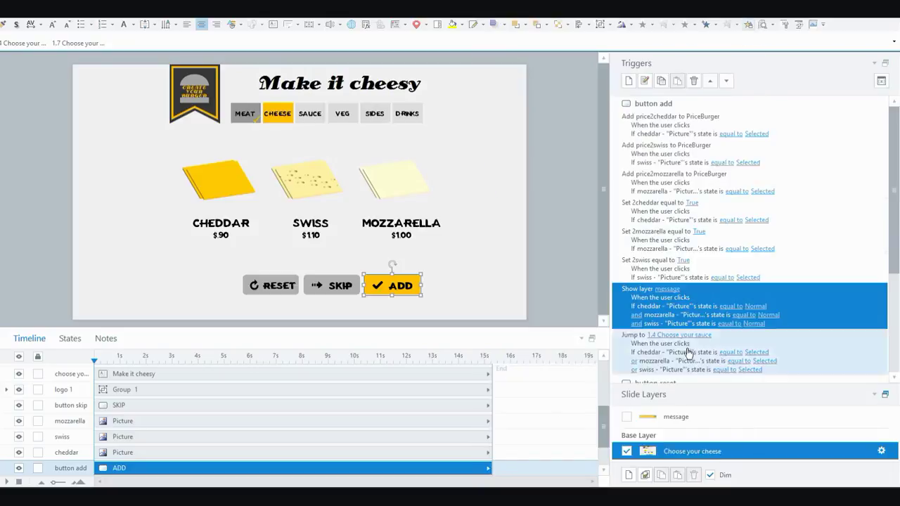
{"action": "left_click", "coordinate": [674, 416]}
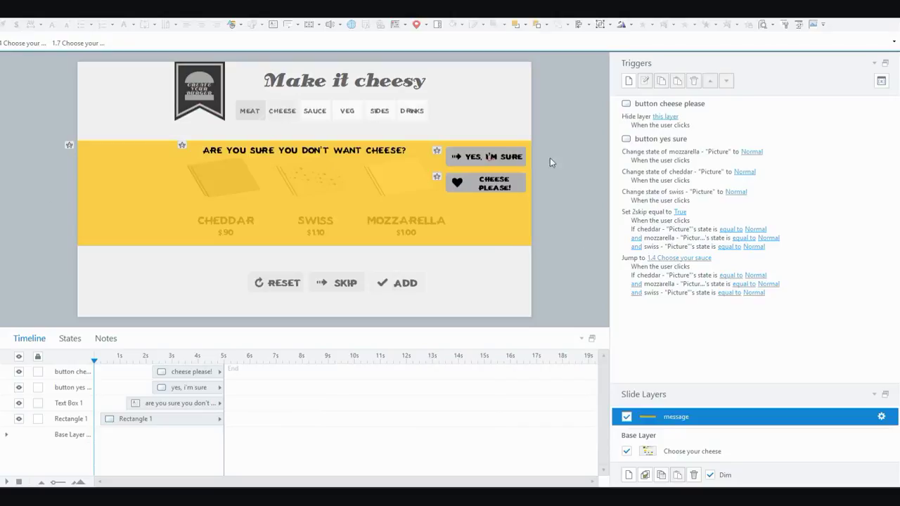
On the message layer, select the "Yes, I'm sure" and "Cheese please!" buttons in turn to examine the triggers attached to each.
{"action": "left_click", "coordinate": [502, 155]}
{"action": "left_click", "coordinate": [502, 154]}
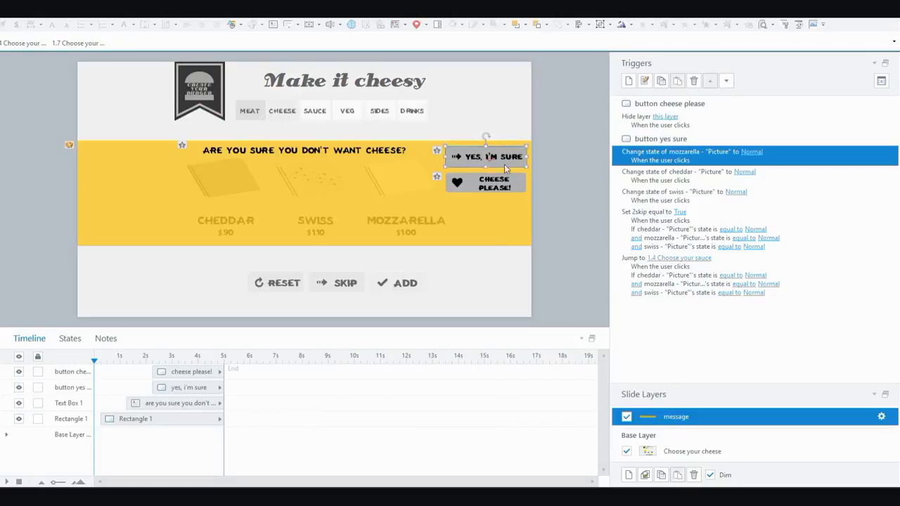
{"action": "left_click", "coordinate": [501, 185]}
{"action": "left_click", "coordinate": [499, 187]}
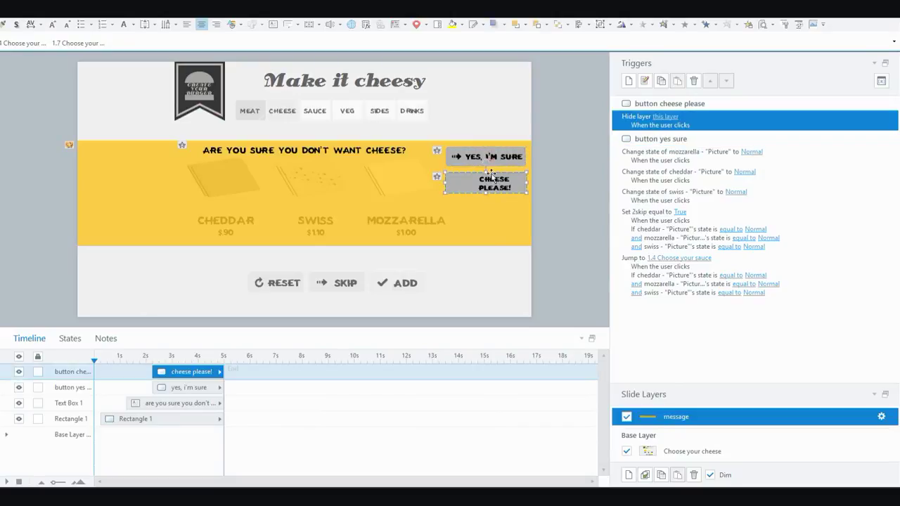
{"action": "left_click", "coordinate": [585, 140]}
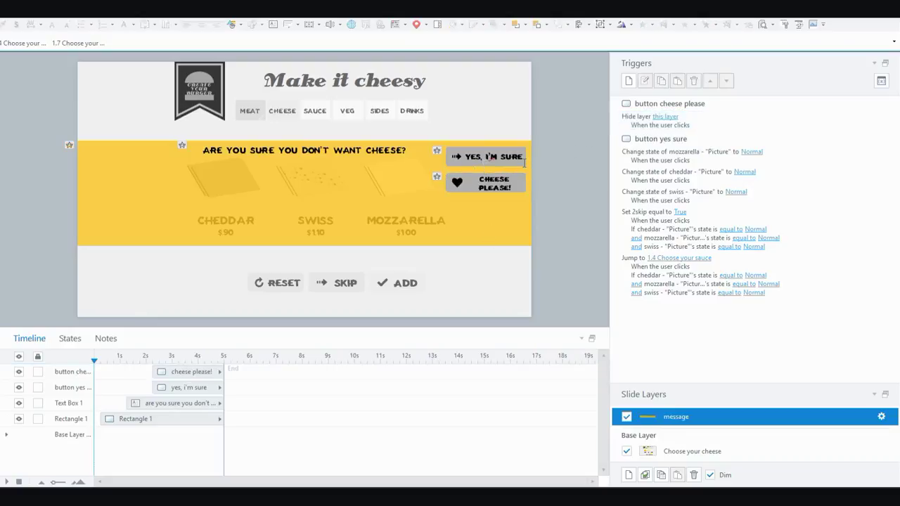
{"action": "left_click", "coordinate": [525, 163]}
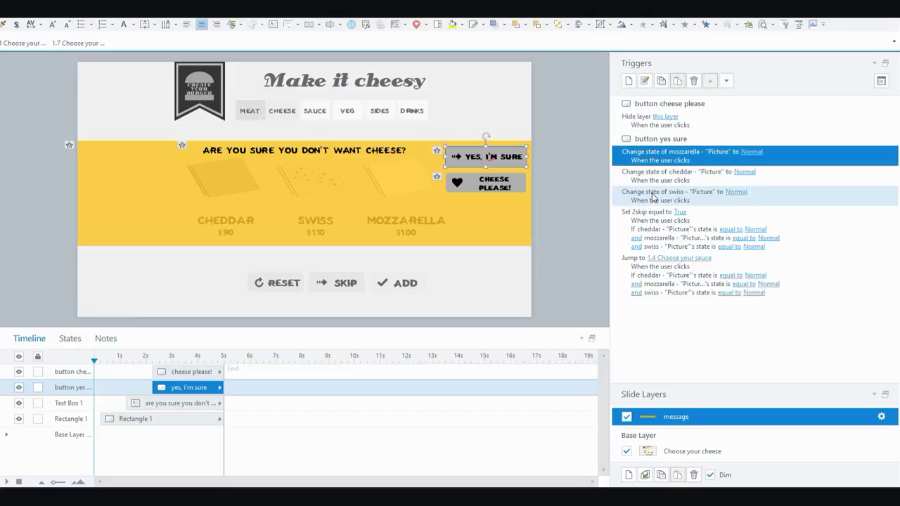
Inspect the "Yes, I'm sure" button's 2skip trigger and its conditions, and select its trigger that jumps to 1.4 Choose your sauce.
{"action": "left_click", "coordinate": [655, 222]}
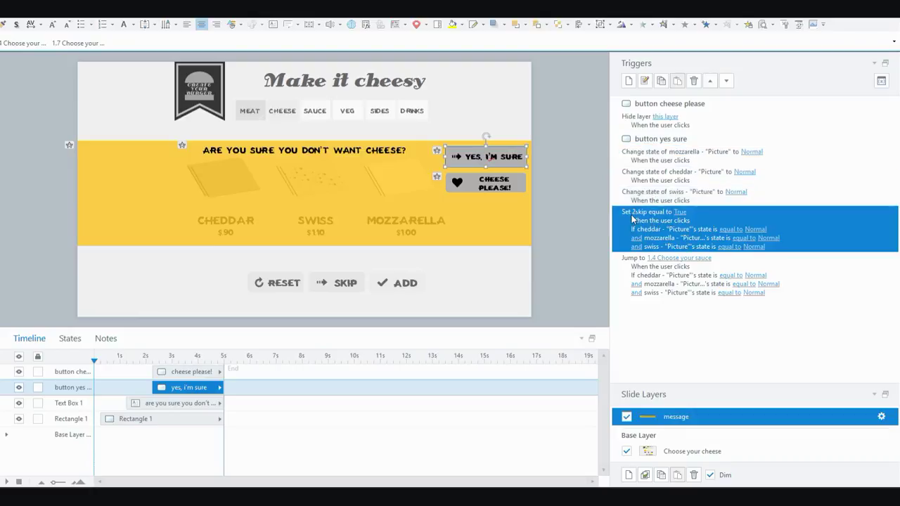
{"action": "double_click", "coordinate": [635, 217]}
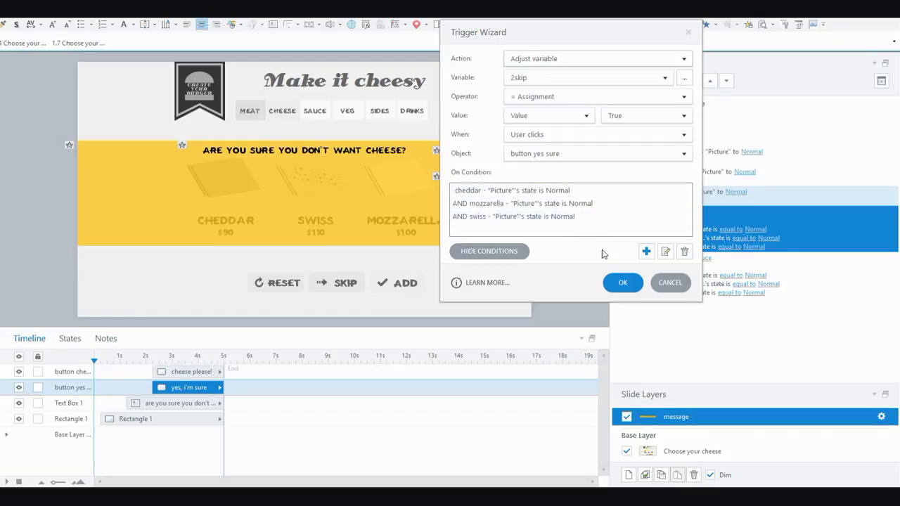
{"action": "left_click", "coordinate": [610, 284]}
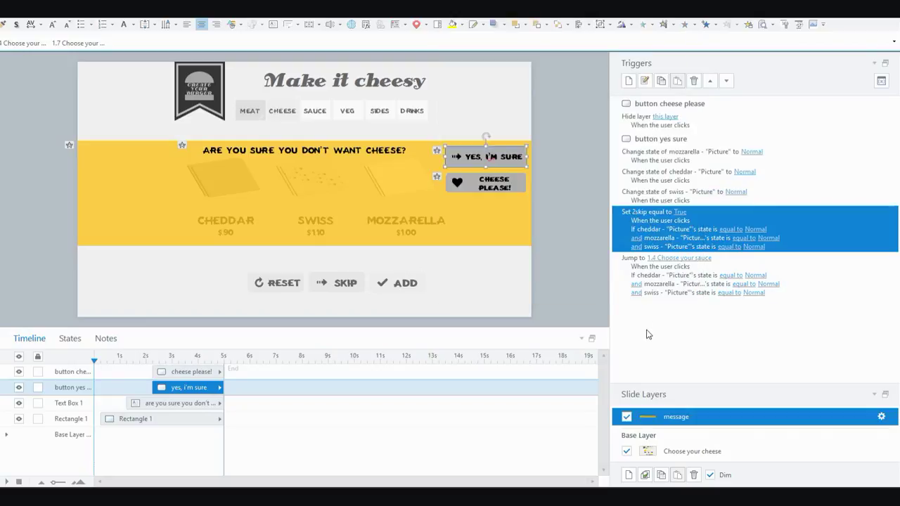
{"action": "left_click", "coordinate": [671, 283]}
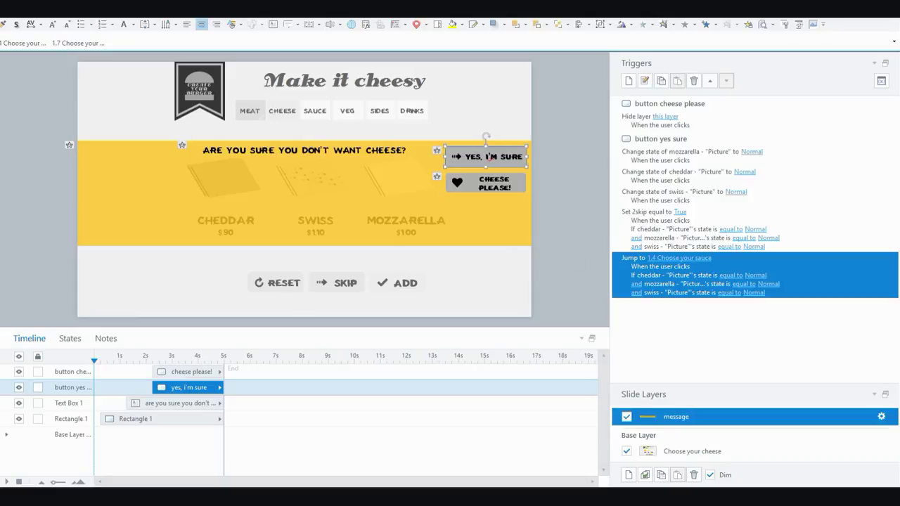
Open the Confirm your order slide, with the object states shown and the trigger list undocked.
{"action": "left_click", "coordinate": [2, 42]}
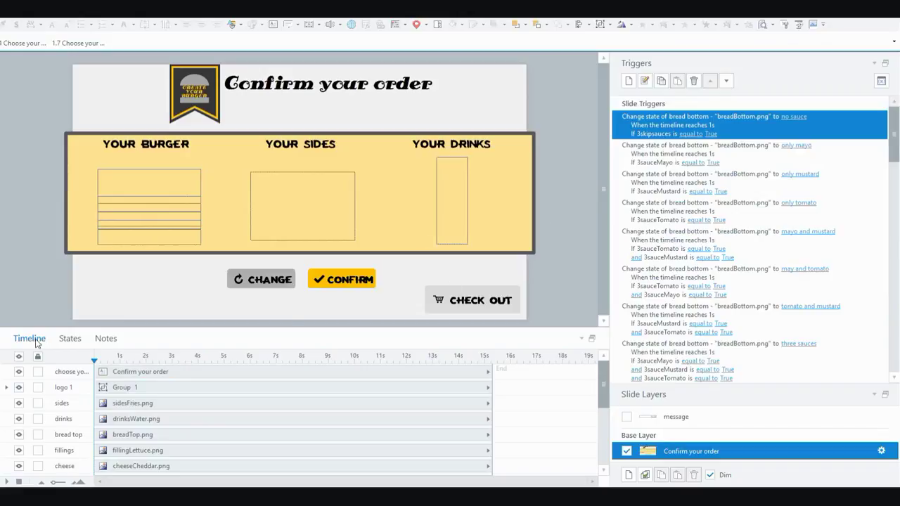
{"action": "left_click", "coordinate": [70, 340]}
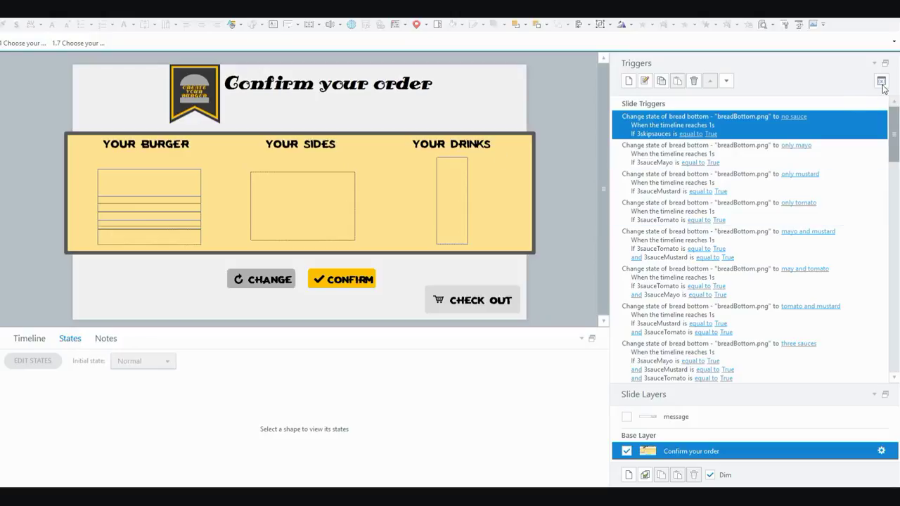
{"action": "left_click", "coordinate": [885, 63]}
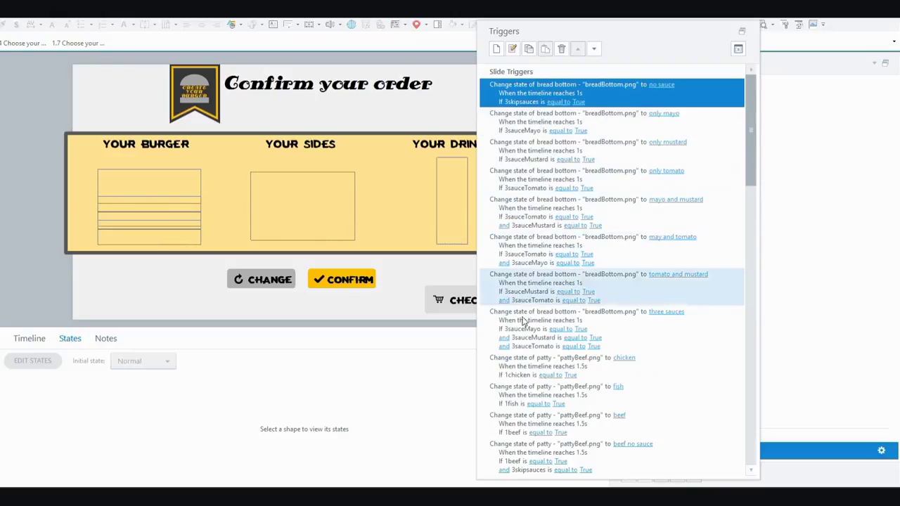
Look over the slide triggers and inspect the settings of the one that changes bread bottom to no sauce.
{"action": "scroll", "coordinate": [523, 366], "scroll_direction": "down", "scroll_amount": 3}
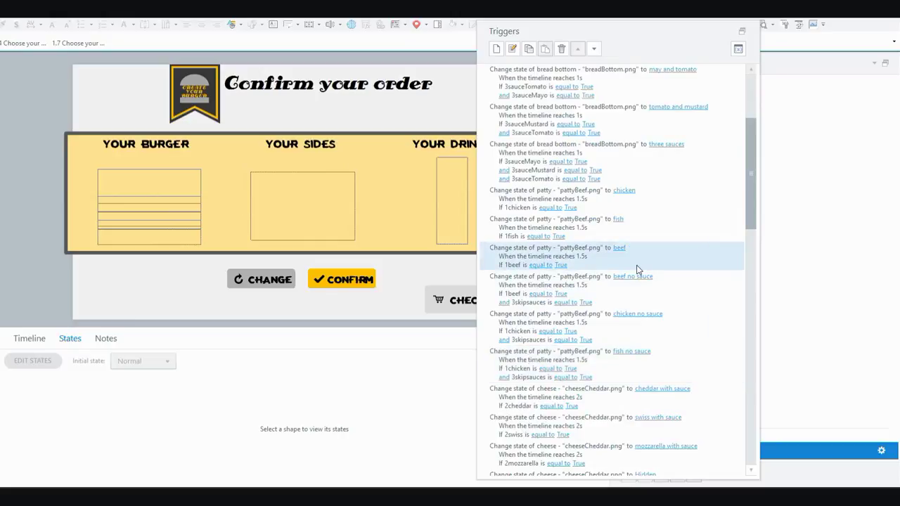
{"action": "scroll", "coordinate": [647, 262], "scroll_direction": "up", "scroll_amount": 3}
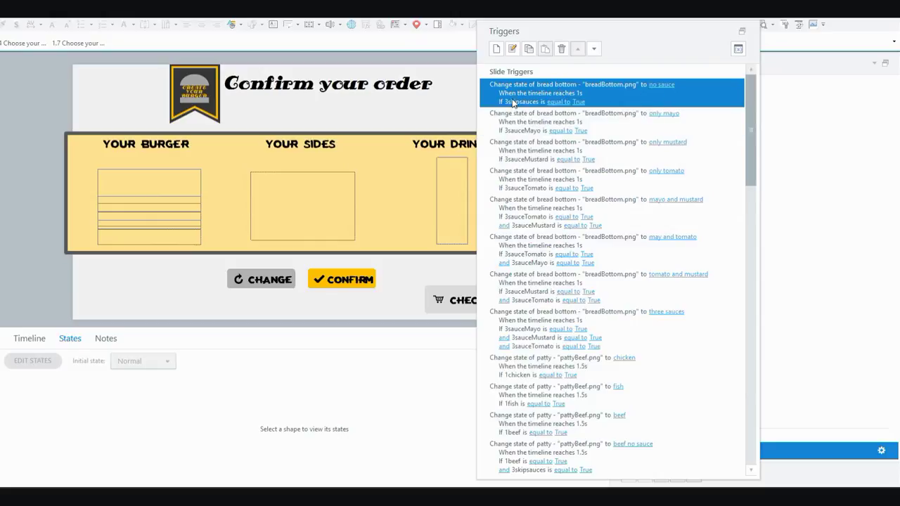
{"action": "double_click", "coordinate": [735, 95]}
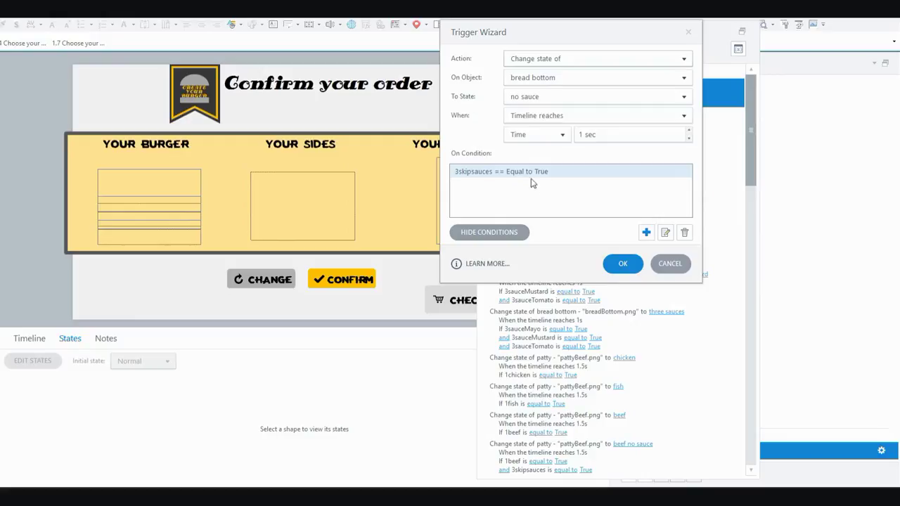
{"action": "left_click", "coordinate": [617, 264]}
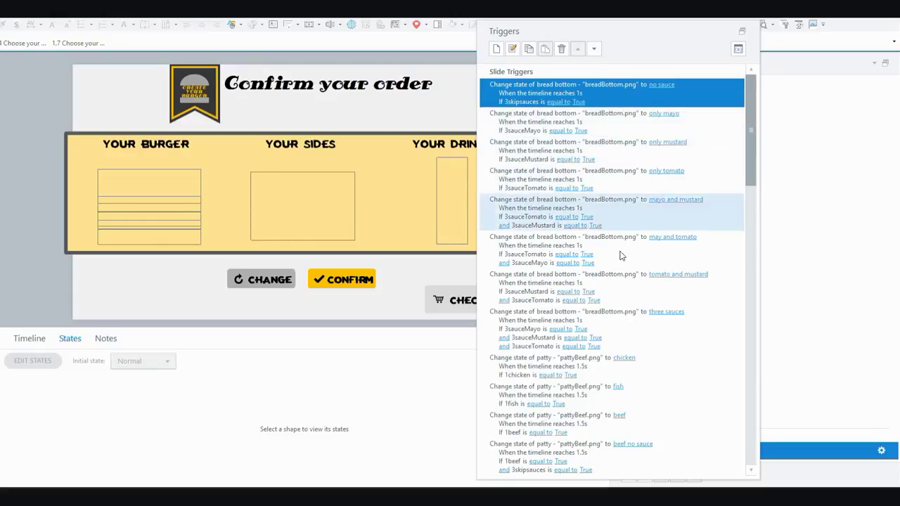
Go through the remaining slide triggers from patty, cheese and fillings to drinks and the button triggers, and dock the trigger list.
{"action": "scroll", "coordinate": [610, 331], "scroll_direction": "down", "scroll_amount": 8}
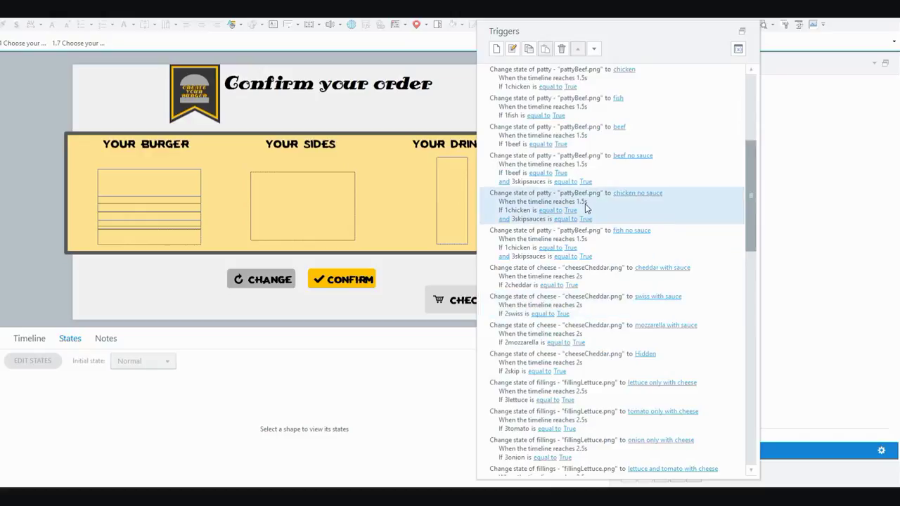
{"action": "scroll", "coordinate": [584, 204], "scroll_direction": "down", "scroll_amount": 2}
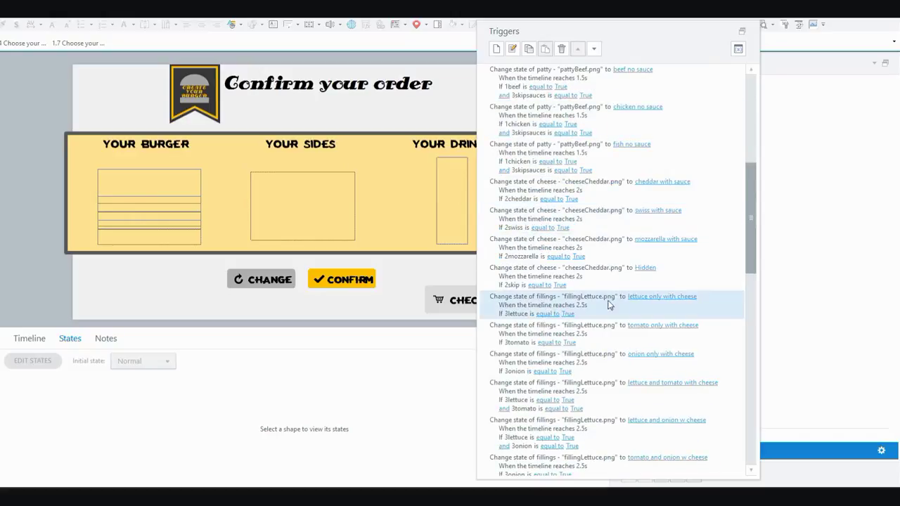
{"action": "scroll", "coordinate": [609, 304], "scroll_direction": "down", "scroll_amount": 2}
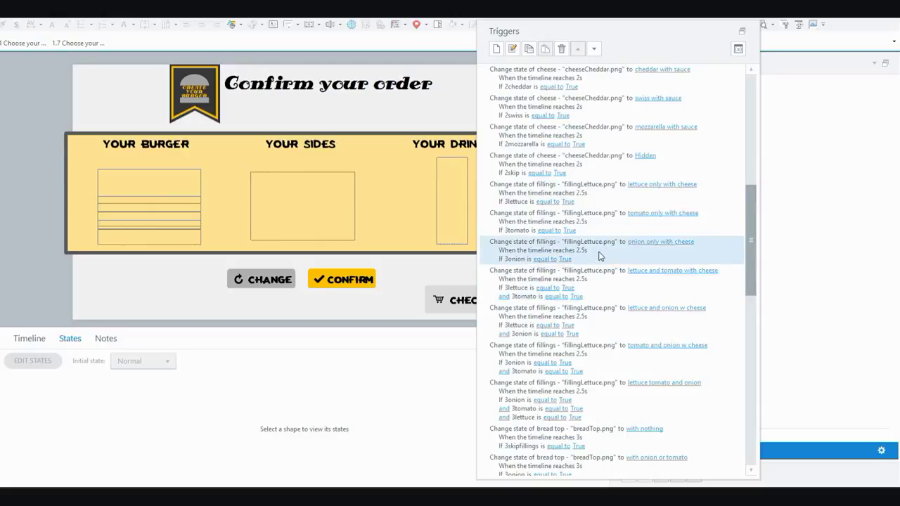
{"action": "scroll", "coordinate": [601, 258], "scroll_direction": "down", "scroll_amount": 4}
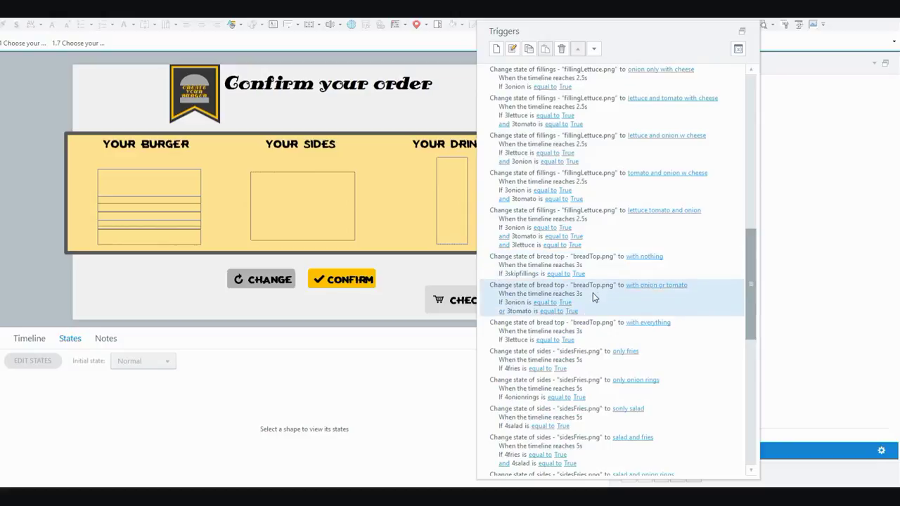
{"action": "scroll", "coordinate": [592, 293], "scroll_direction": "down", "scroll_amount": 3}
{"action": "scroll", "coordinate": [618, 253], "scroll_direction": "down", "scroll_amount": 5}
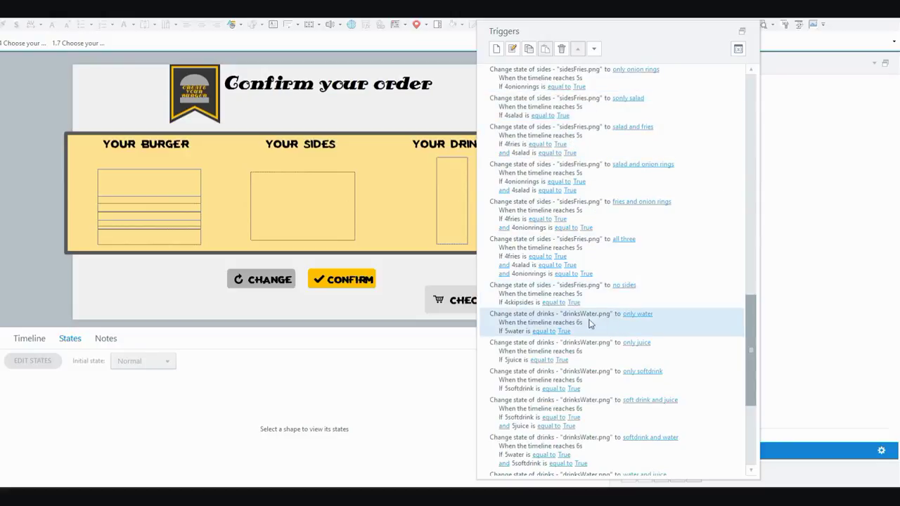
{"action": "scroll", "coordinate": [609, 422], "scroll_direction": "down", "scroll_amount": 2}
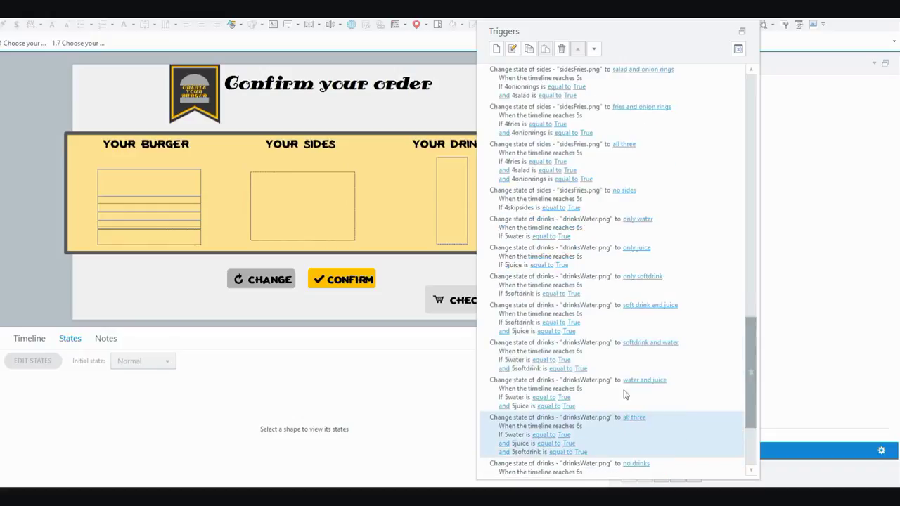
{"action": "scroll", "coordinate": [618, 175], "scroll_direction": "down", "scroll_amount": 2}
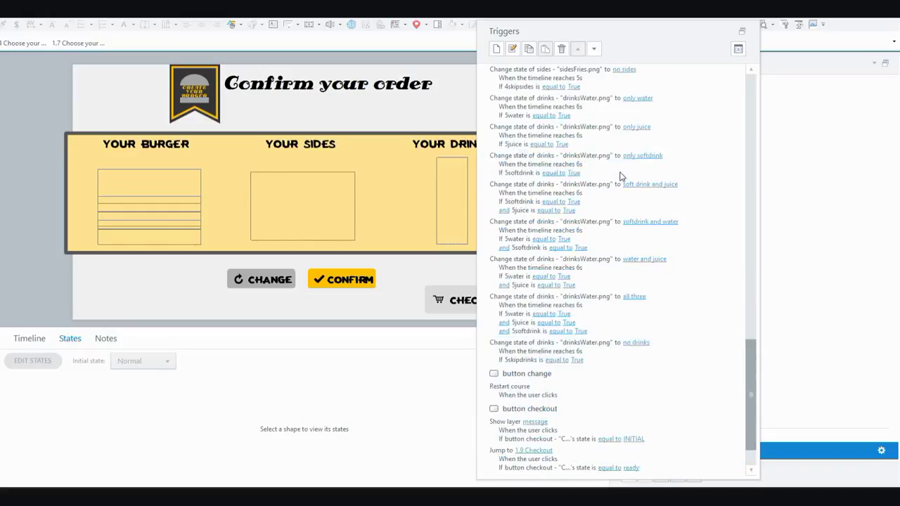
{"action": "left_click", "coordinate": [741, 31]}
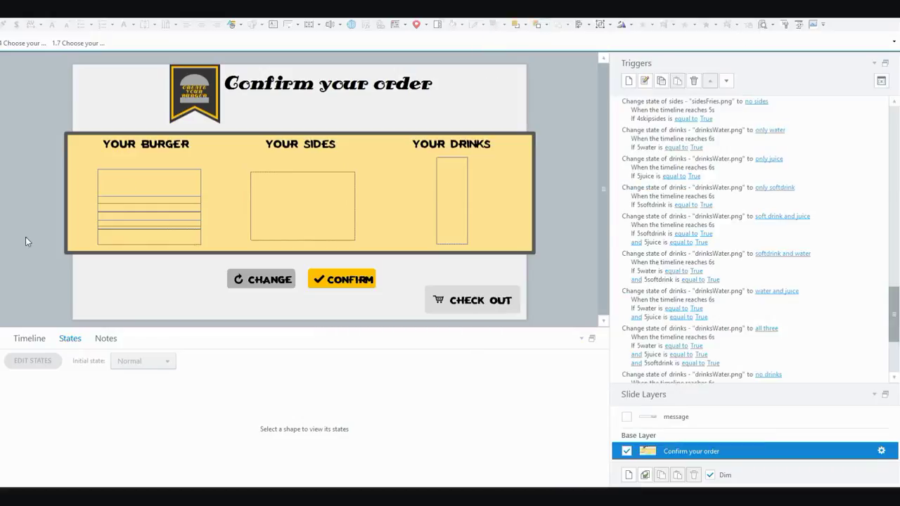
Examine the bread top's states and preview the bread bottom's sauce states from no sauce to three sauces.
{"action": "left_click", "coordinate": [141, 172]}
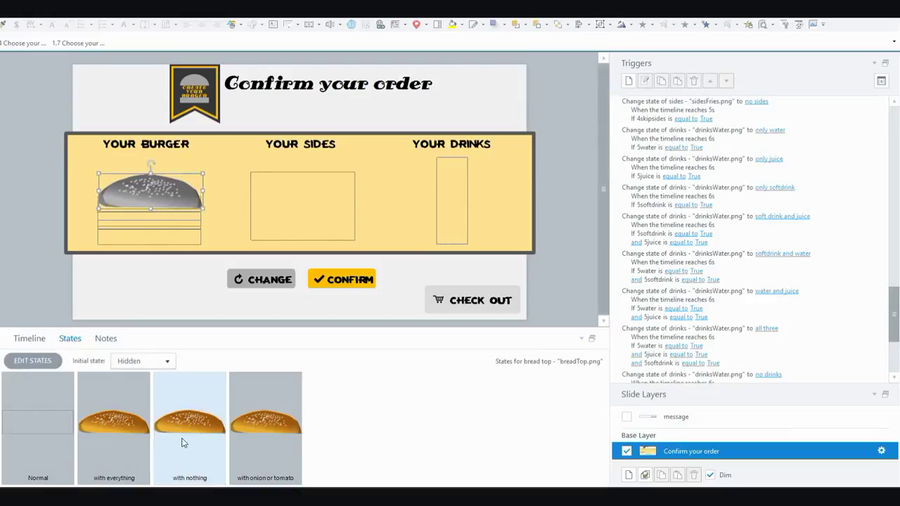
{"action": "left_click", "coordinate": [164, 243]}
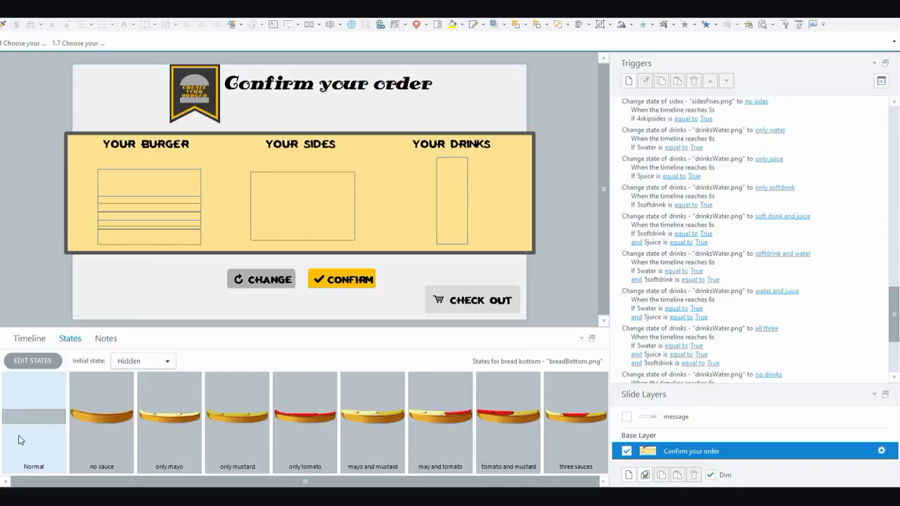
{"action": "left_click", "coordinate": [69, 437]}
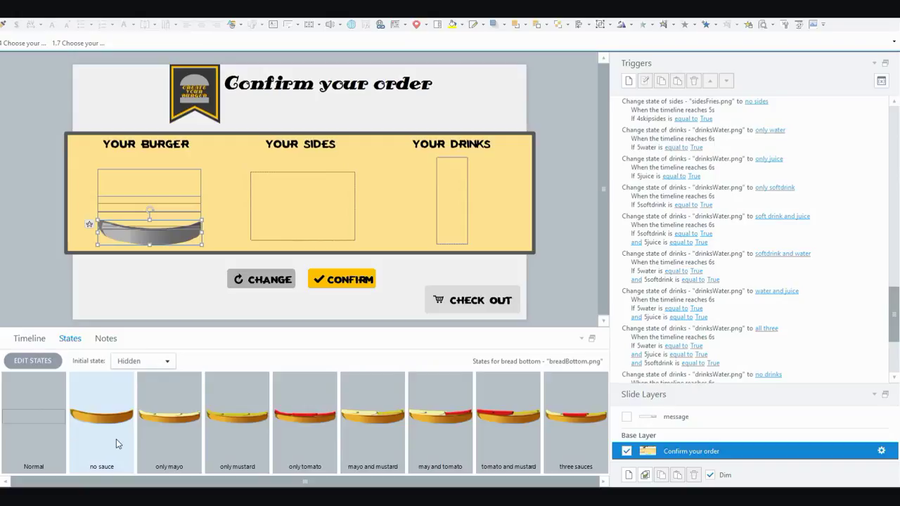
{"action": "left_click", "coordinate": [161, 443]}
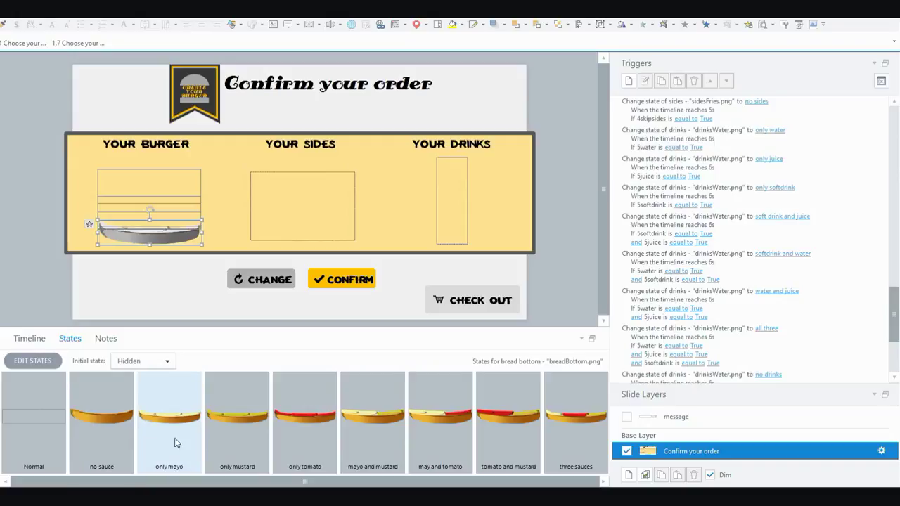
{"action": "left_click", "coordinate": [228, 436]}
{"action": "left_click", "coordinate": [292, 439]}
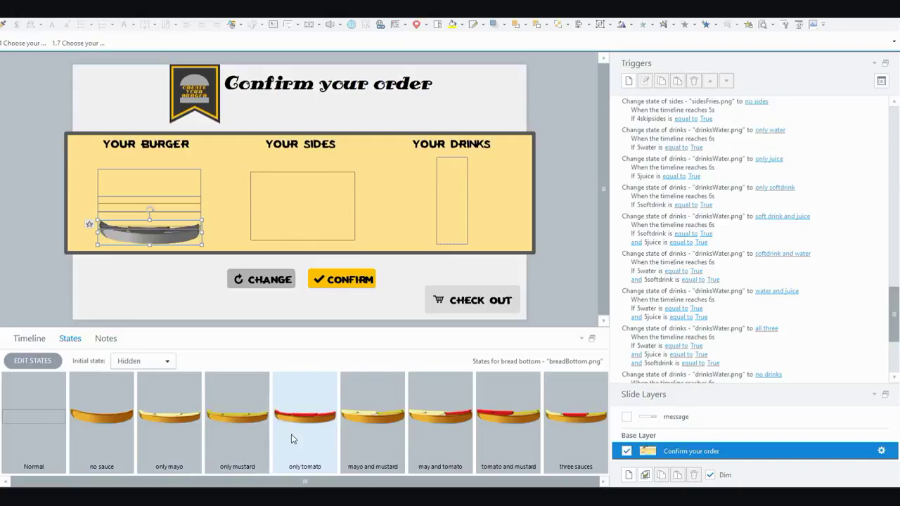
{"action": "left_click", "coordinate": [362, 437]}
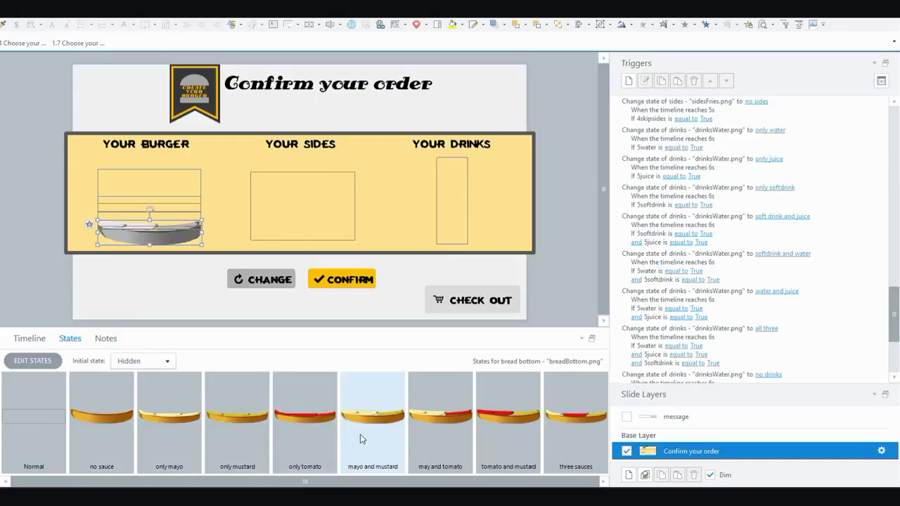
{"action": "left_click", "coordinate": [430, 440]}
{"action": "left_click", "coordinate": [483, 447]}
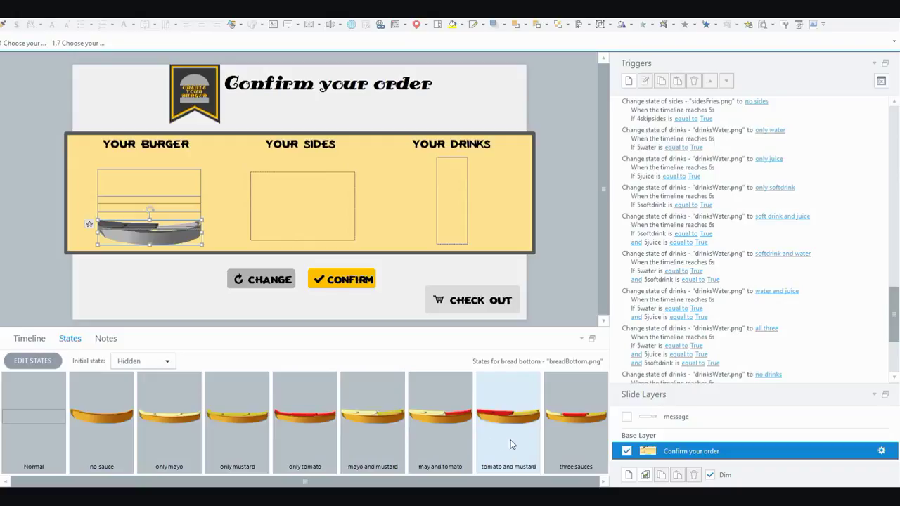
{"action": "left_click", "coordinate": [578, 448]}
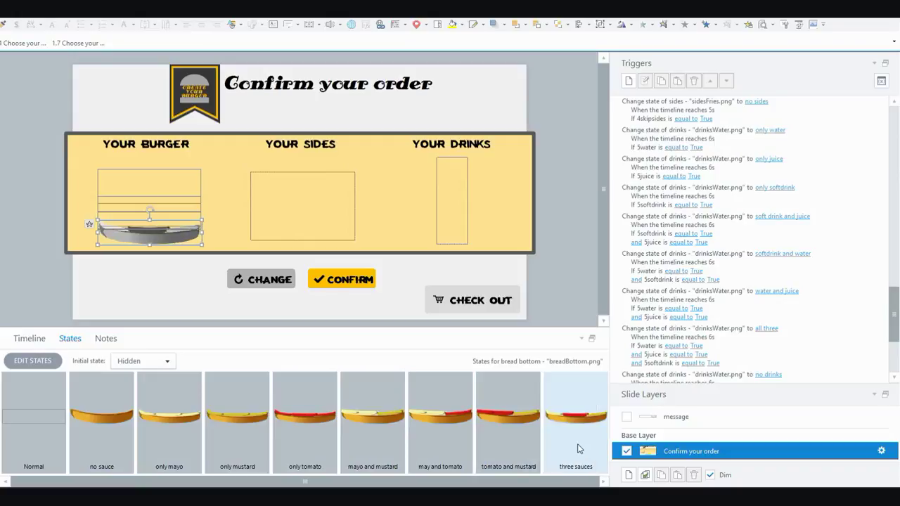
Review the bread bottom triggers by selecting the ones for no sauce, only mayo and three sauces.
{"action": "left_click_drag", "start_coordinate": [892, 304], "coordinate": [892, 113]}
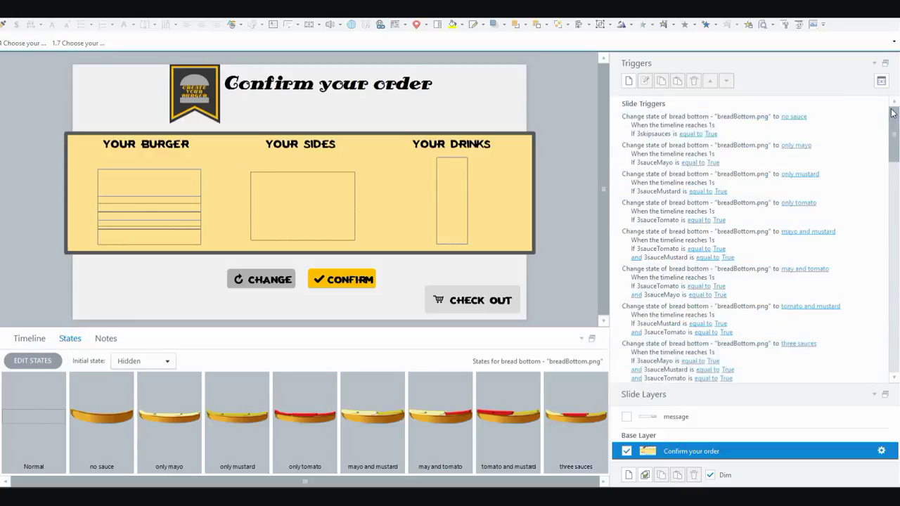
{"action": "left_click", "coordinate": [766, 116]}
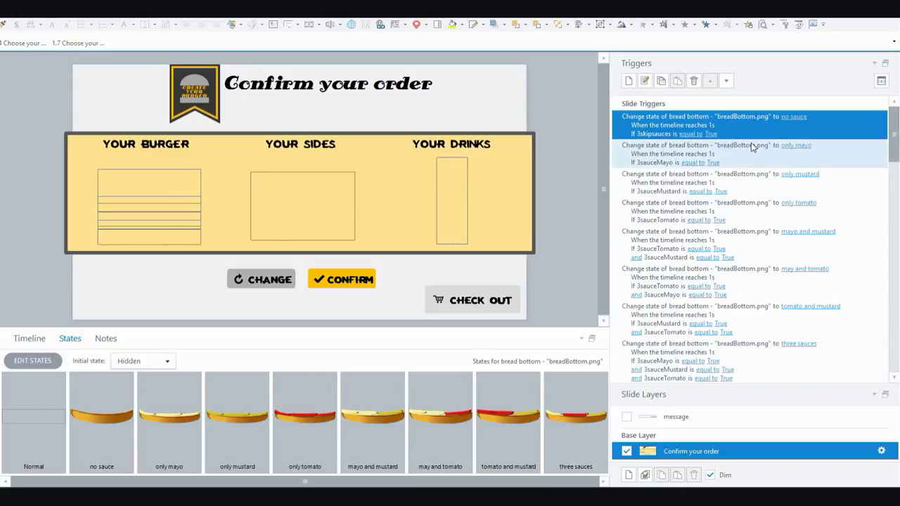
{"action": "left_click", "coordinate": [751, 145]}
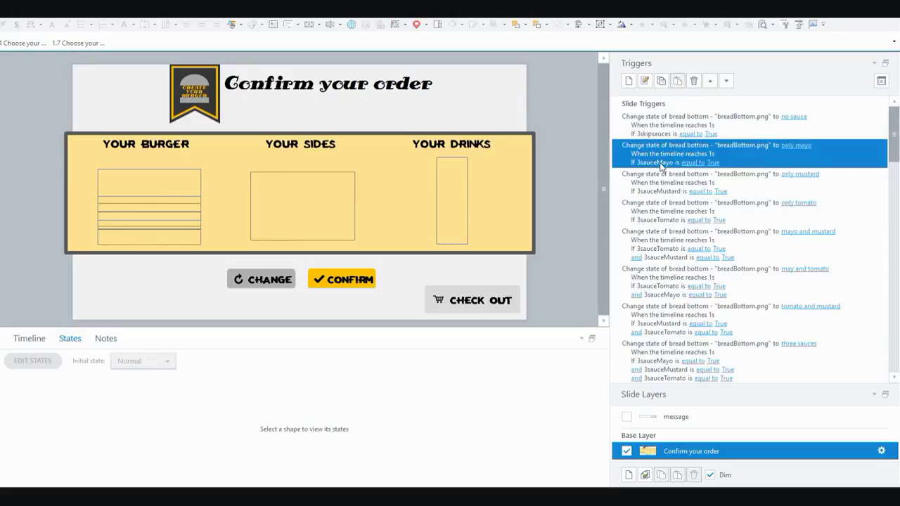
{"action": "scroll", "coordinate": [735, 306], "scroll_direction": "down", "scroll_amount": 3}
{"action": "left_click", "coordinate": [752, 291]}
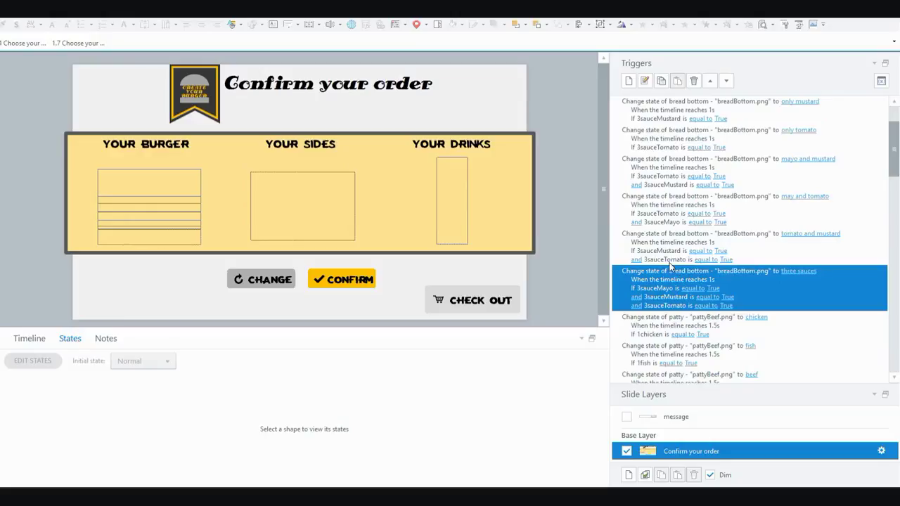
Look through the bread top and sides triggers, and examine the states of the fillings and the cheese.
{"action": "scroll", "coordinate": [671, 267], "scroll_direction": "down", "scroll_amount": 5}
{"action": "scroll", "coordinate": [670, 267], "scroll_direction": "down", "scroll_amount": 10}
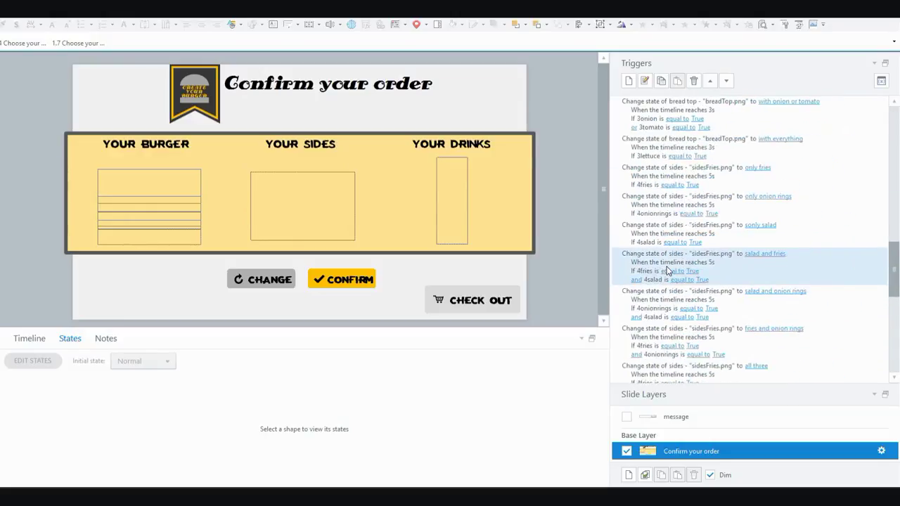
{"action": "left_click", "coordinate": [119, 226]}
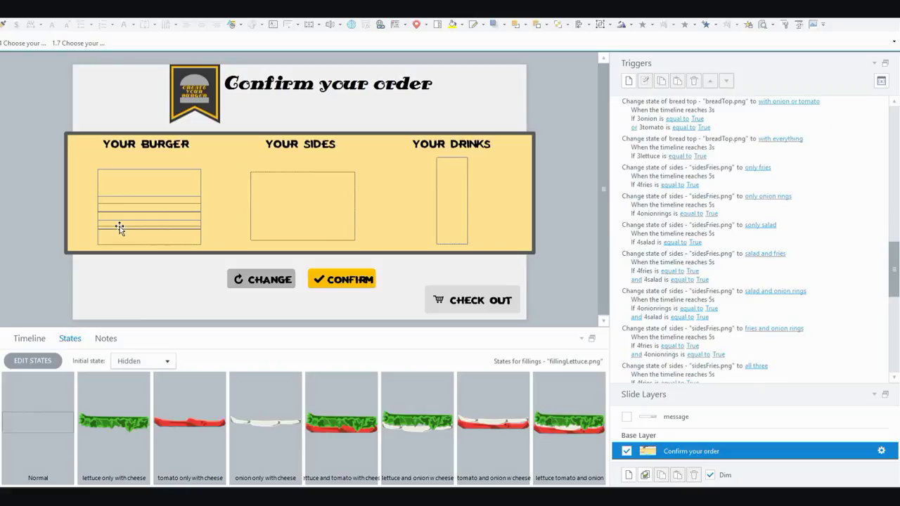
{"action": "left_click", "coordinate": [114, 453]}
{"action": "left_click", "coordinate": [182, 233]}
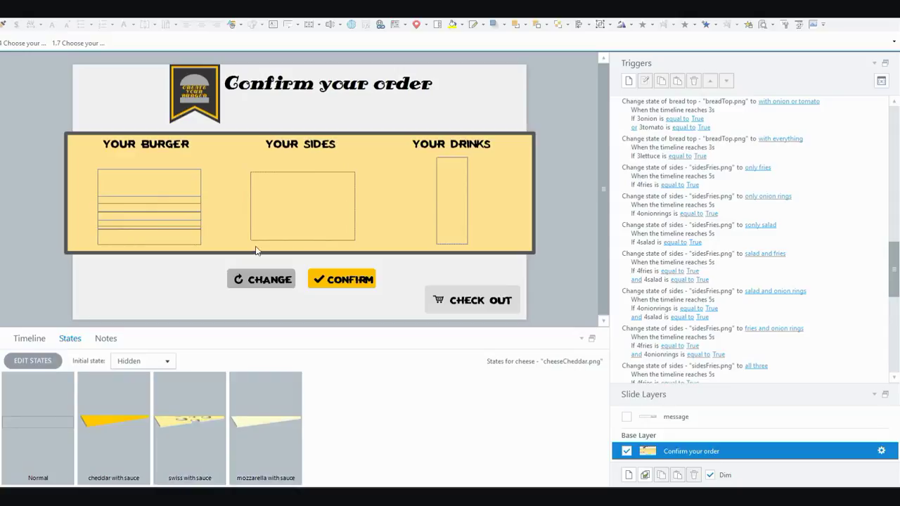
Preview the bread top in its with everything, with nothing and with onion or tomato states.
{"action": "left_click", "coordinate": [193, 207]}
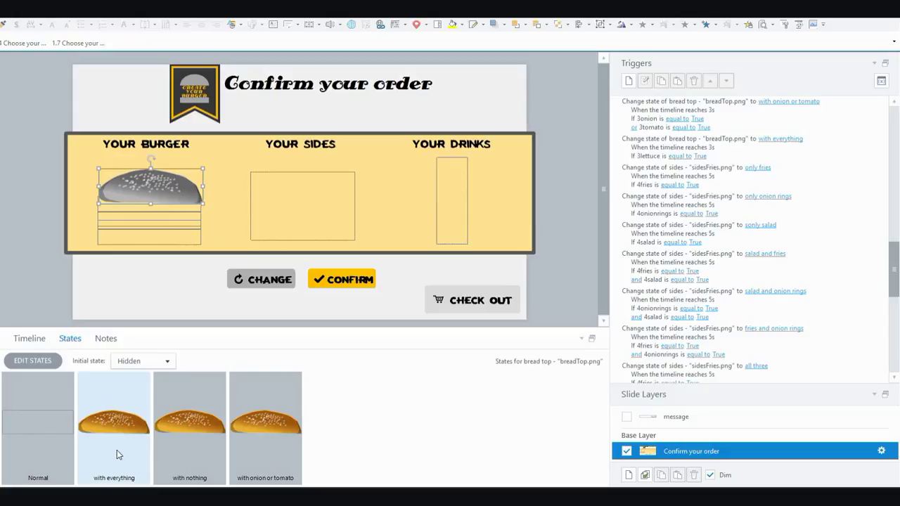
{"action": "left_click", "coordinate": [192, 448]}
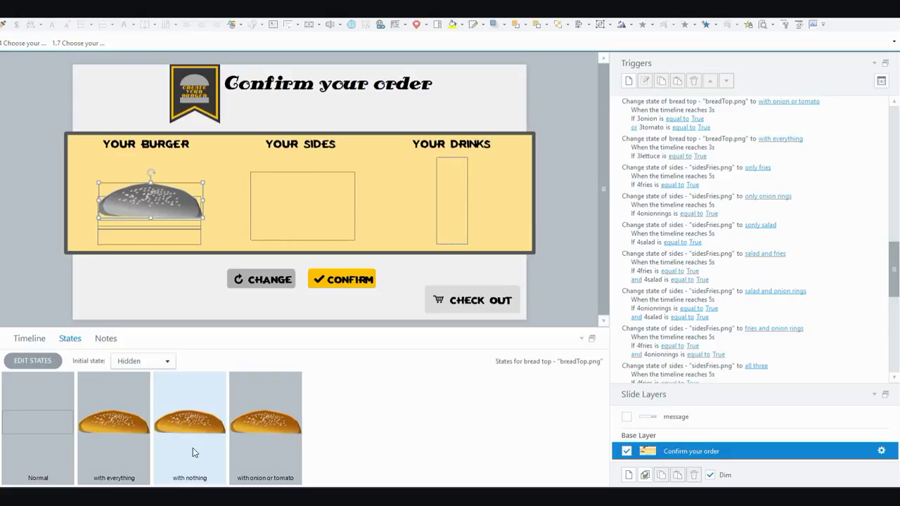
{"action": "left_click", "coordinate": [265, 447]}
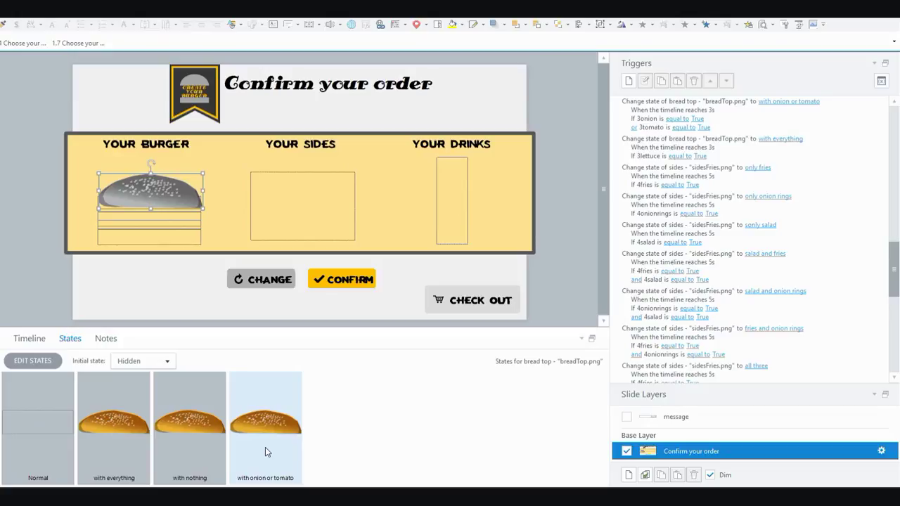
Examine the states of the sides image and of the drinks image, including the sides' no sides state.
{"action": "left_click", "coordinate": [285, 179]}
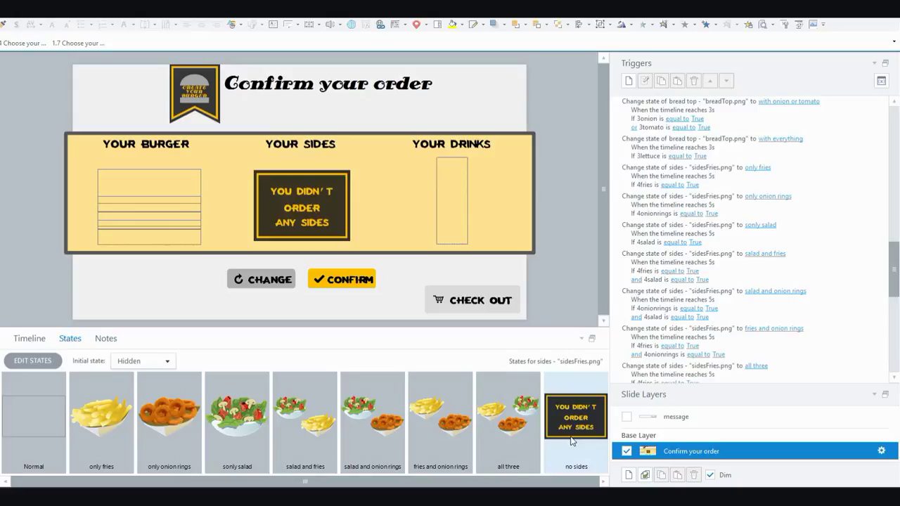
{"action": "left_click", "coordinate": [454, 244]}
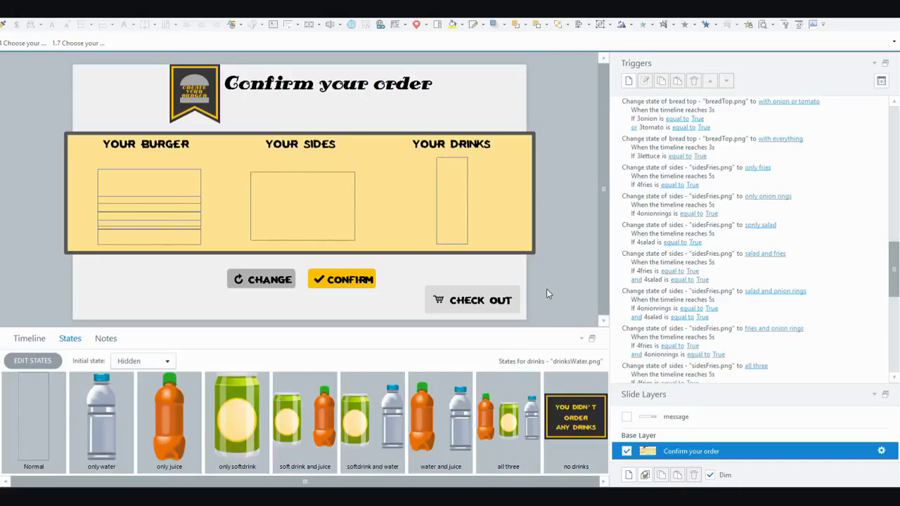
Review the triggers of the change, checkout and confirm buttons, and examine the states of the checkout and confirm buttons.
{"action": "scroll", "coordinate": [835, 277], "scroll_direction": "down", "scroll_amount": 10}
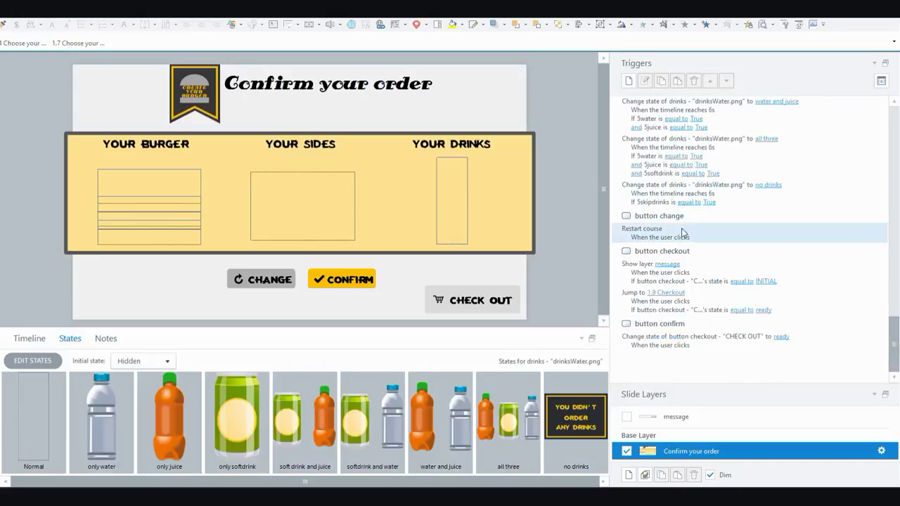
{"action": "left_click_drag", "start_coordinate": [638, 273], "coordinate": [647, 312]}
{"action": "left_click", "coordinate": [646, 311]}
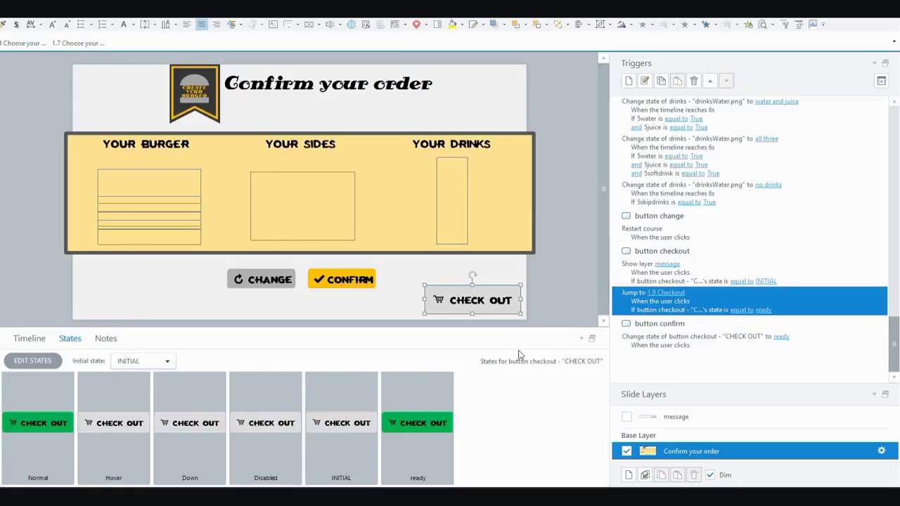
{"action": "left_click", "coordinate": [370, 280]}
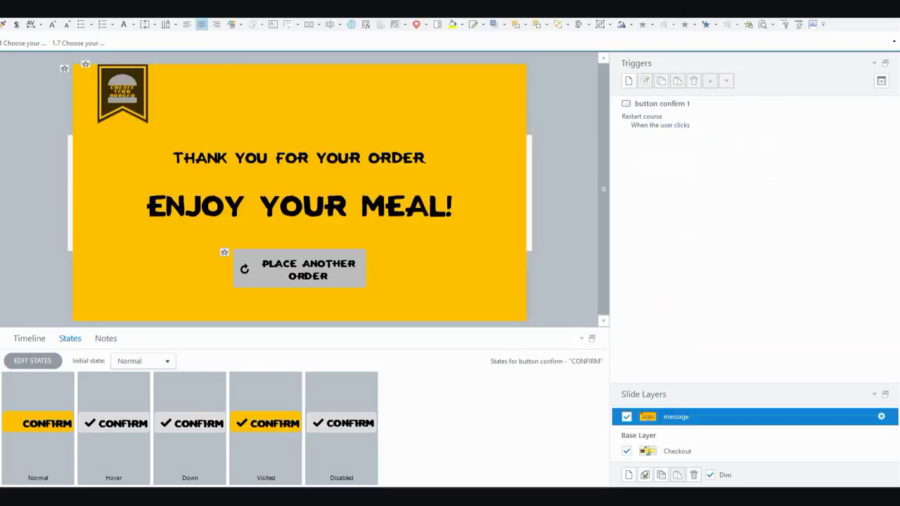
On the Checkout slide's base layer, review the triggers that add PriceBurger, PriceDrinks and PriceSides to PriceTotal.
{"action": "left_click", "coordinate": [678, 453]}
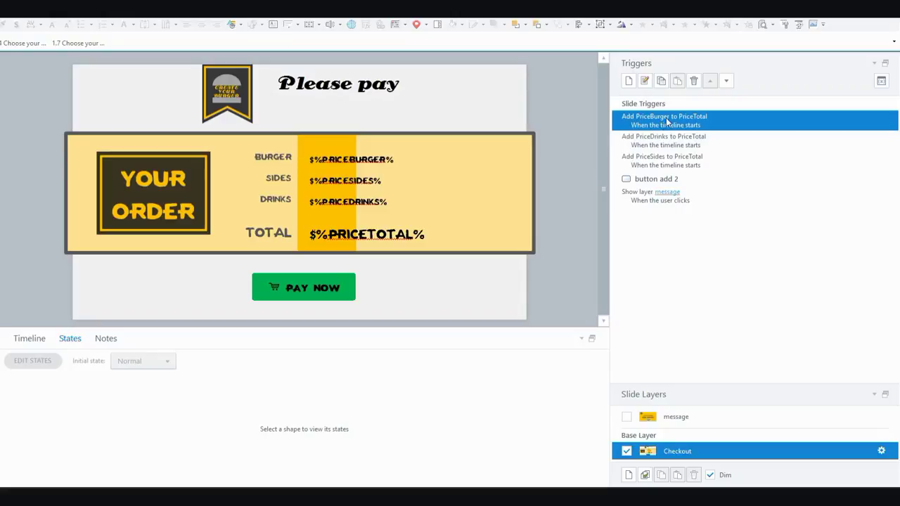
{"action": "left_click", "coordinate": [708, 140]}
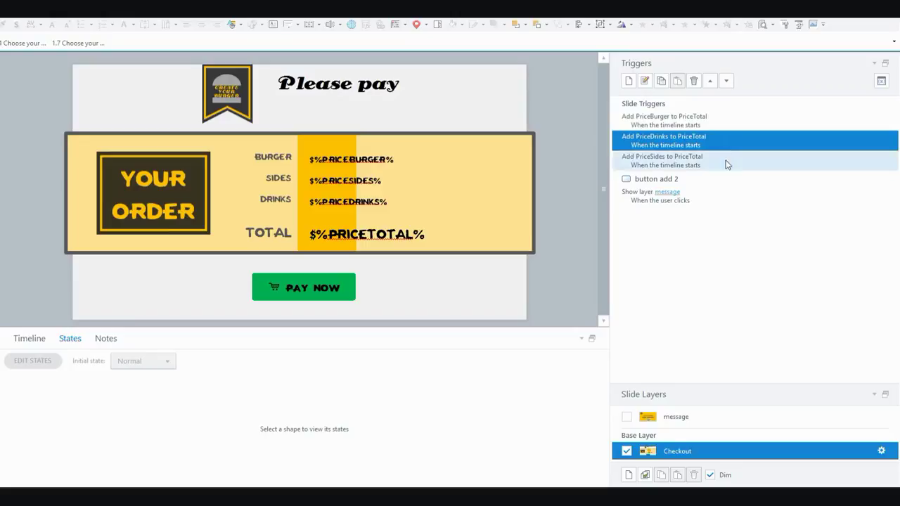
{"action": "left_click", "coordinate": [727, 163]}
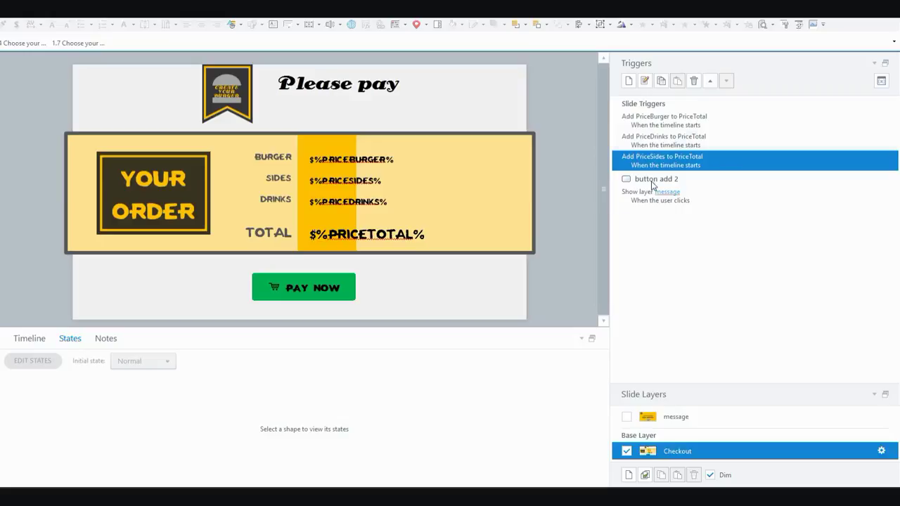
{"action": "left_click", "coordinate": [664, 123]}
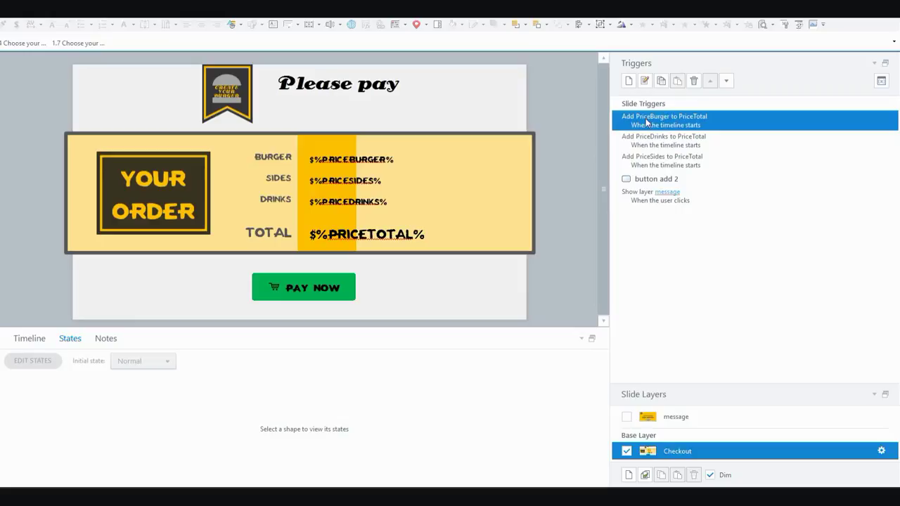
{"action": "left_click", "coordinate": [650, 141]}
{"action": "left_click", "coordinate": [646, 157]}
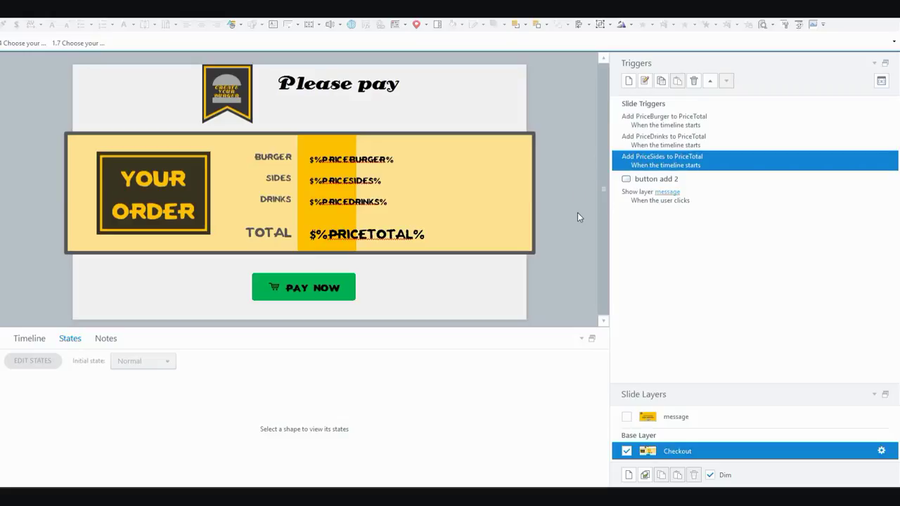
Show the Checkout slide's message layer and inspect the restart trigger and states of the place another order button.
{"action": "left_click", "coordinate": [350, 301]}
{"action": "left_click", "coordinate": [681, 421]}
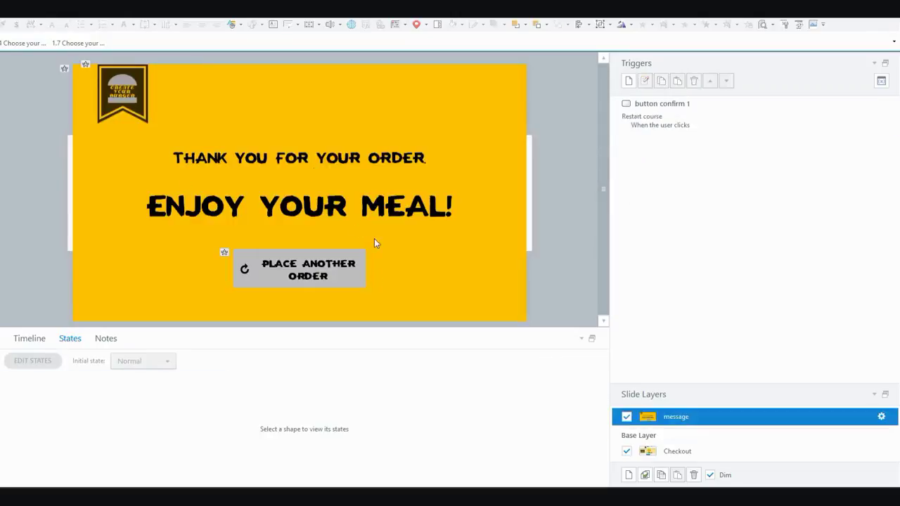
{"action": "left_click", "coordinate": [332, 275]}
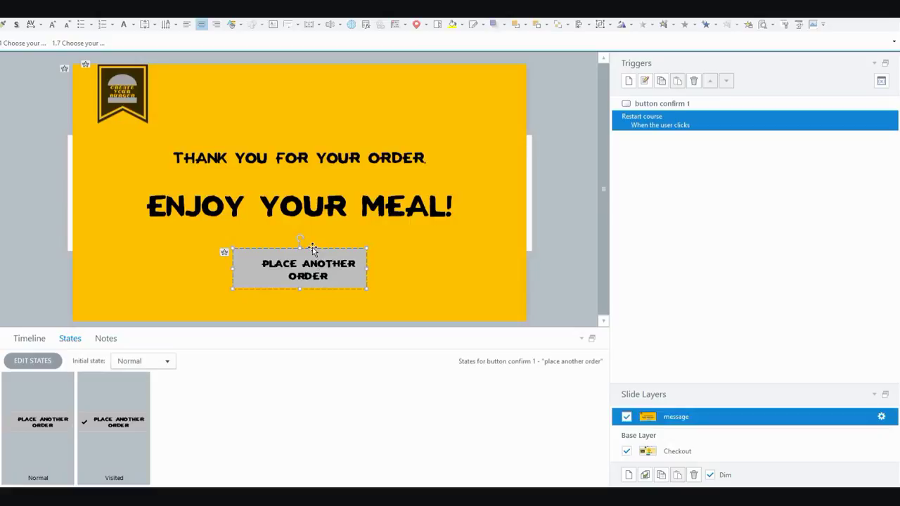